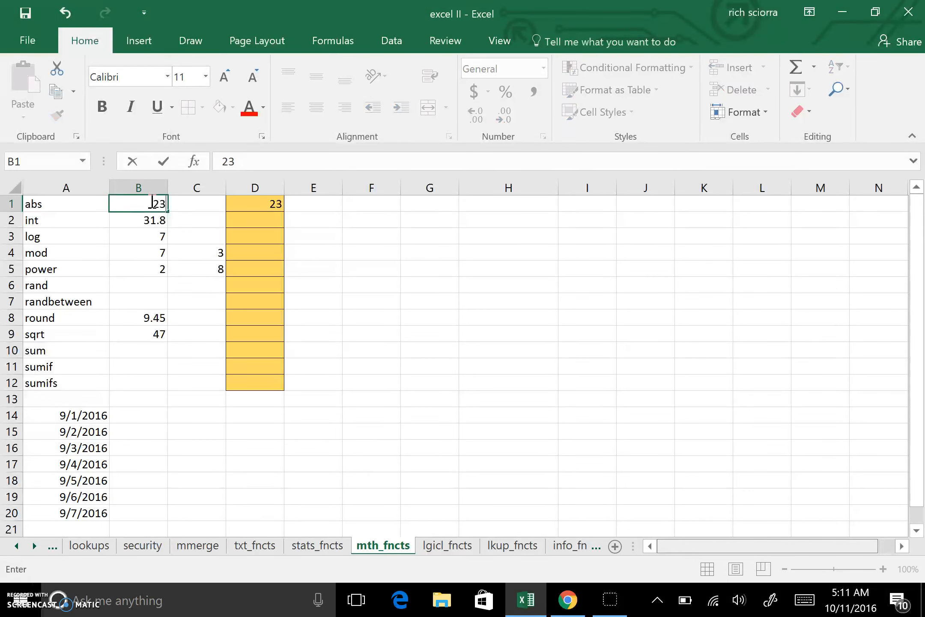
- Set the abs input value in cell B1 to 23
{"action": "key", "text": "Return"}
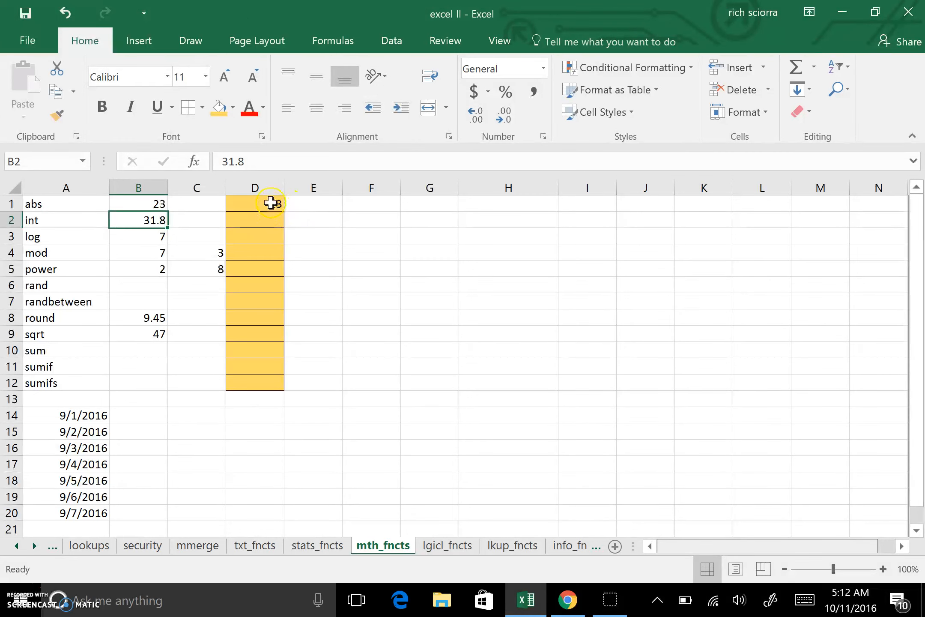
{"action": "left_click", "coordinate": [263, 221]}
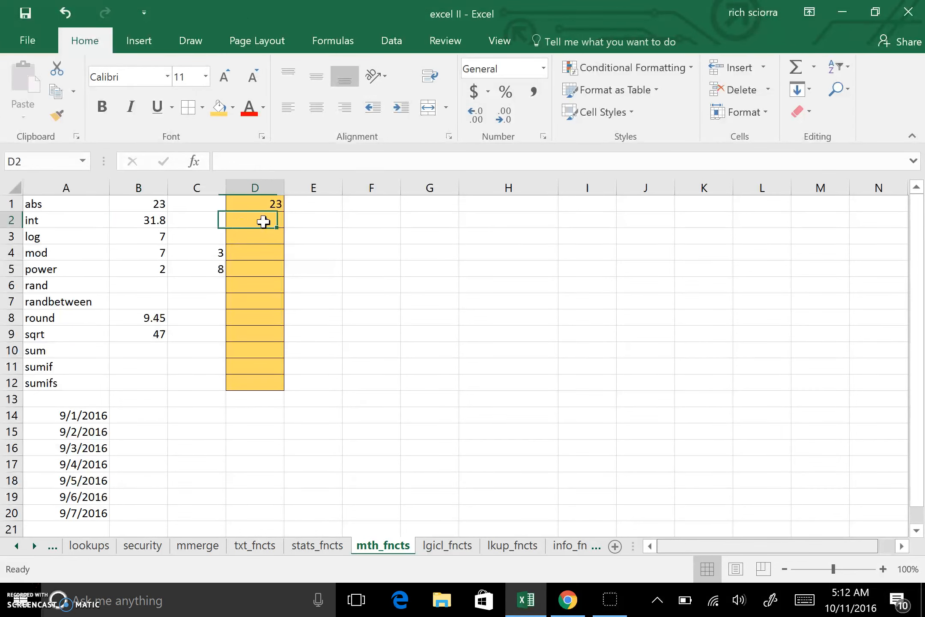
{"action": "left_click_drag", "start_coordinate": [269, 221], "coordinate": [283, 161]}
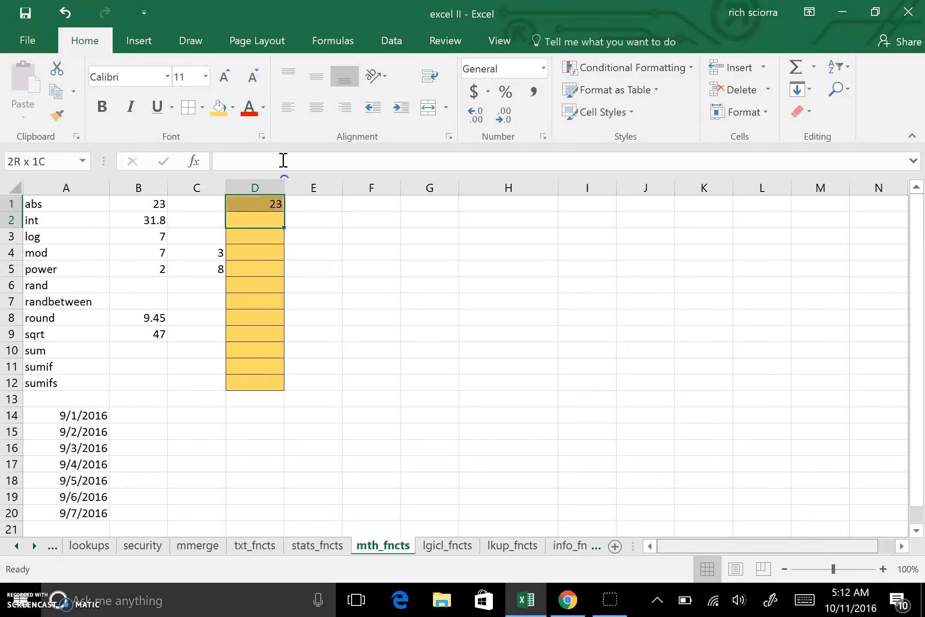
{"action": "left_click", "coordinate": [357, 273]}
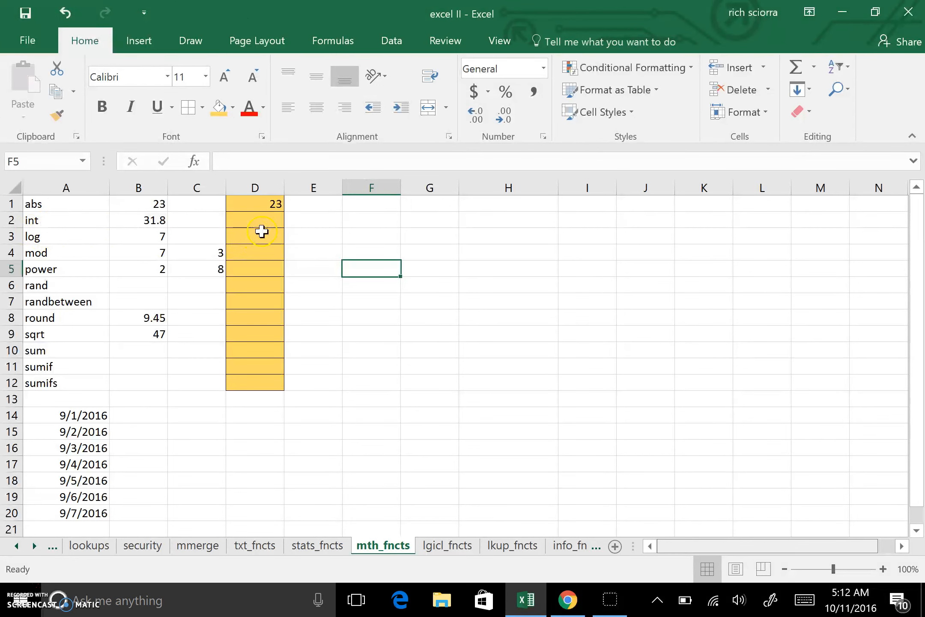
- Enter an INT formula in cell D2 that rounds the value in B2 down to an integer
{"action": "left_click", "coordinate": [268, 221]}
{"action": "type", "text": "="}
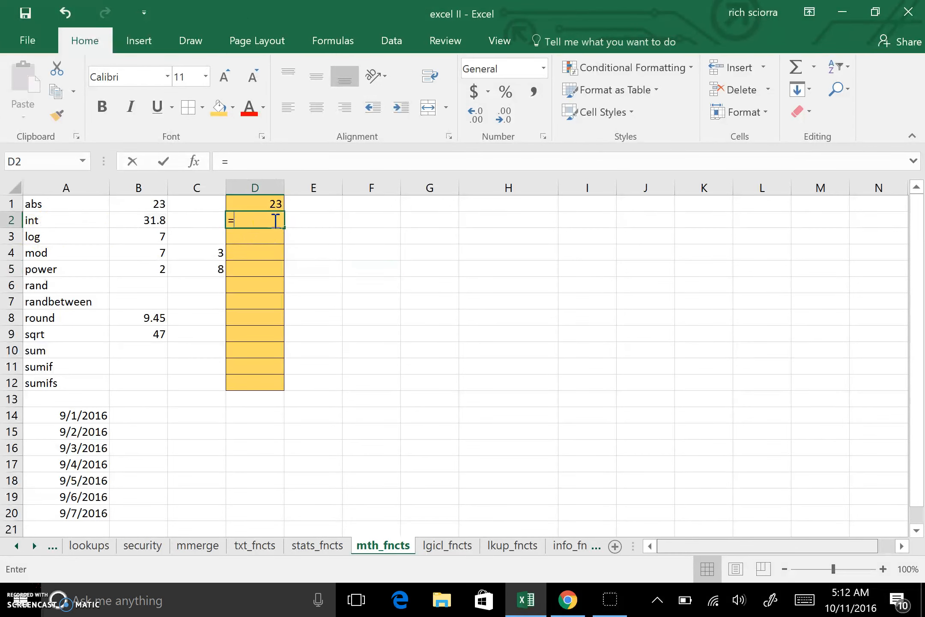
{"action": "type", "text": "int"}
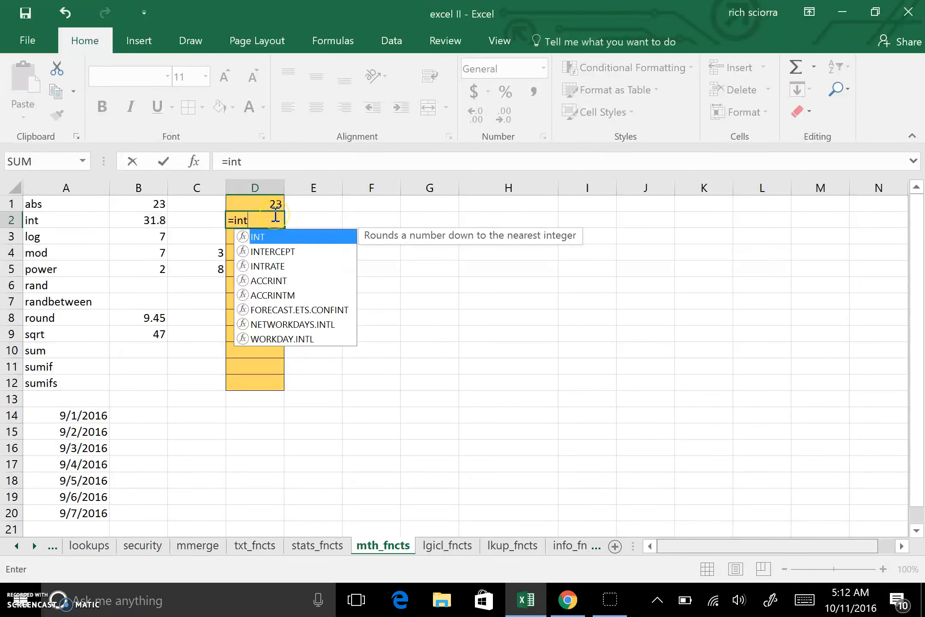
{"action": "type", "text": "("}
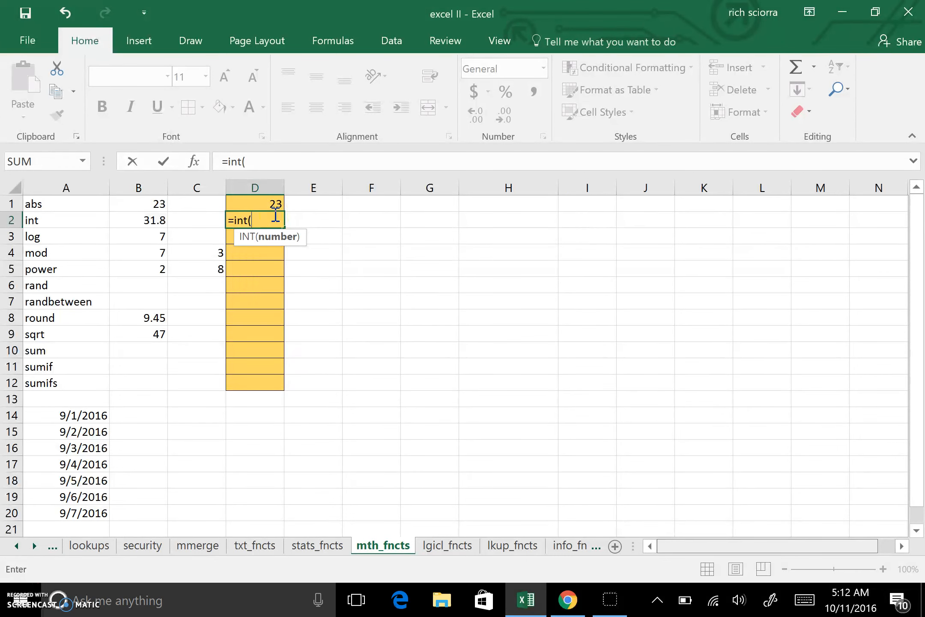
{"action": "left_click", "coordinate": [139, 219]}
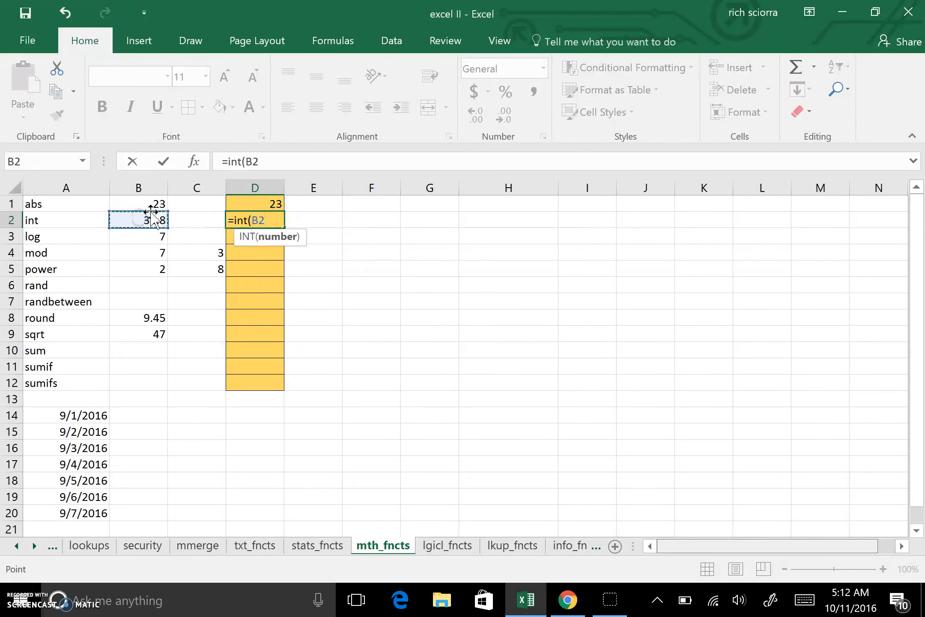
{"action": "key", "text": "Return"}
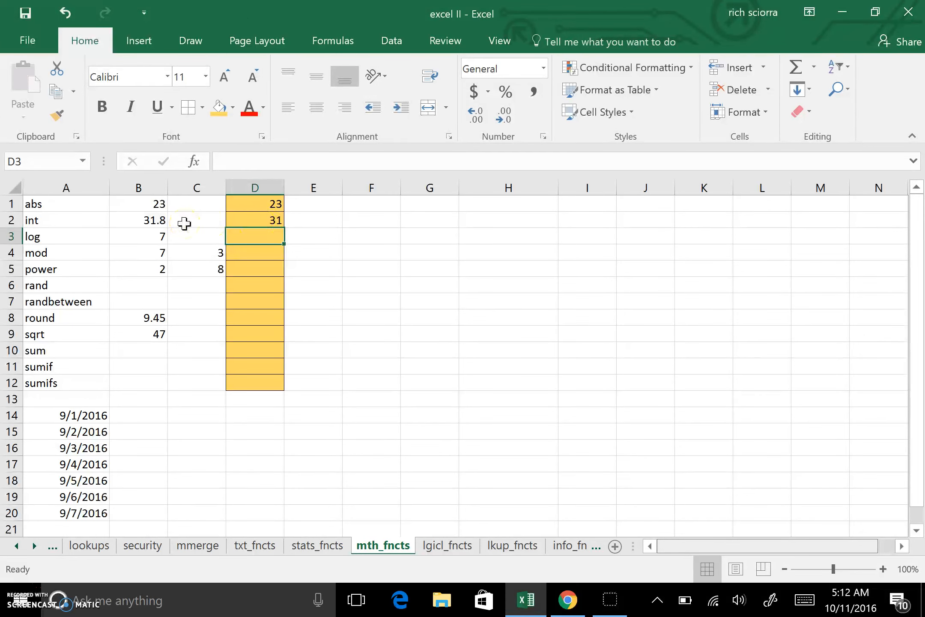
- Enter a LOG formula in cell D3 for the number in B3, leaving out the optional base
{"action": "left_click", "coordinate": [270, 235]}
{"action": "type", "text": "="}
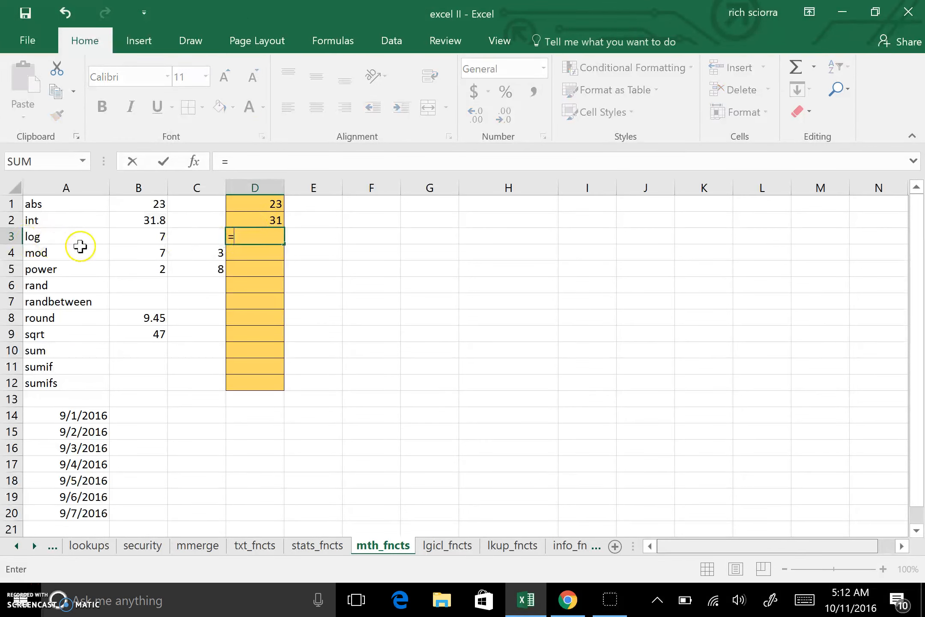
{"action": "type", "text": "l"}
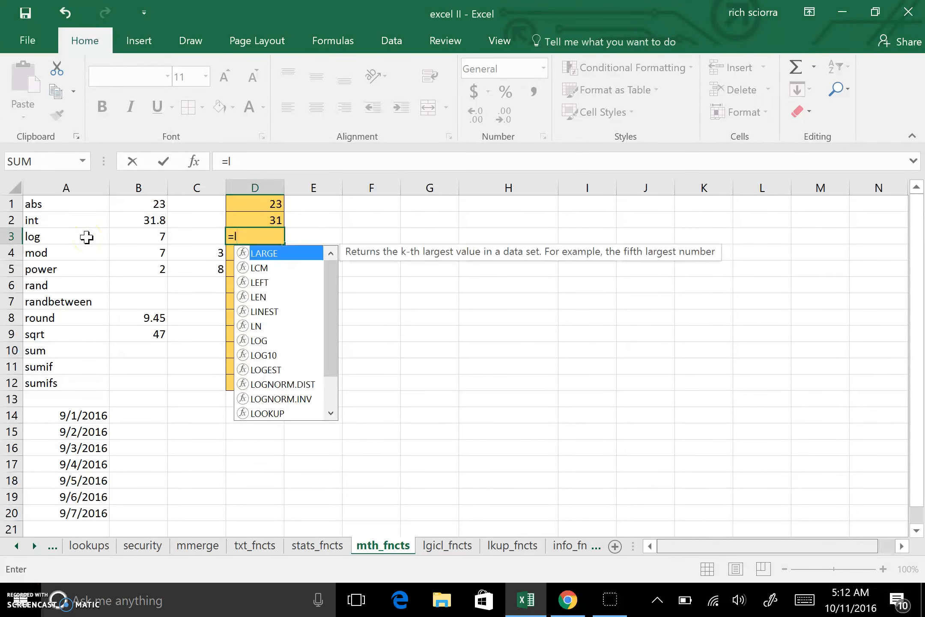
{"action": "type", "text": "og("}
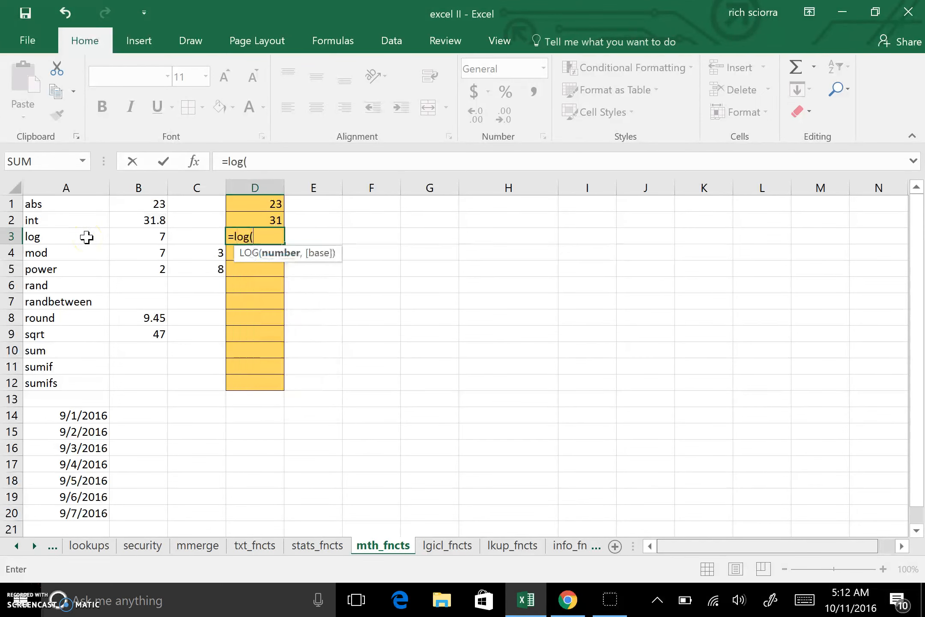
{"action": "left_click", "coordinate": [149, 236]}
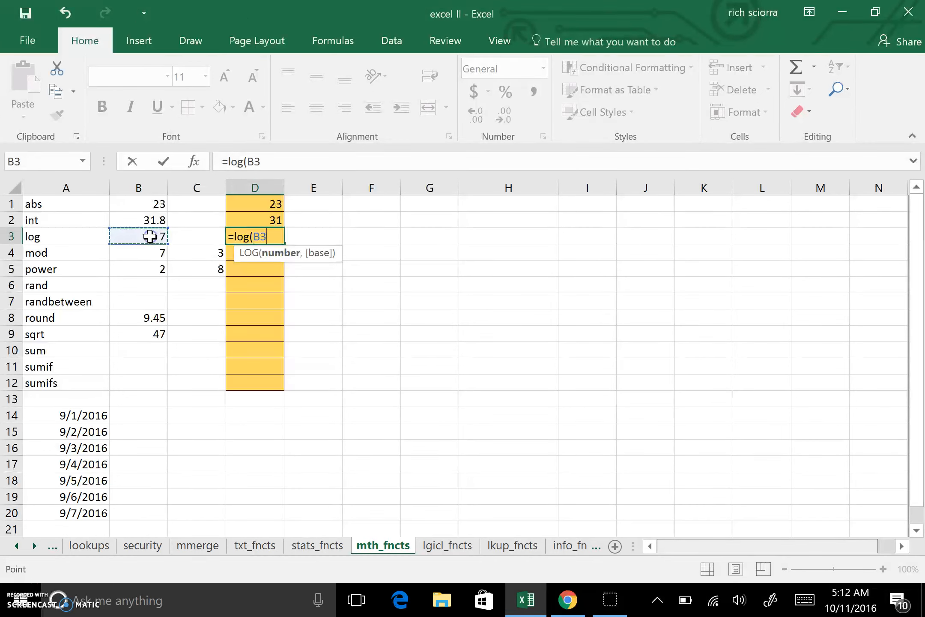
{"action": "key", "text": "Return"}
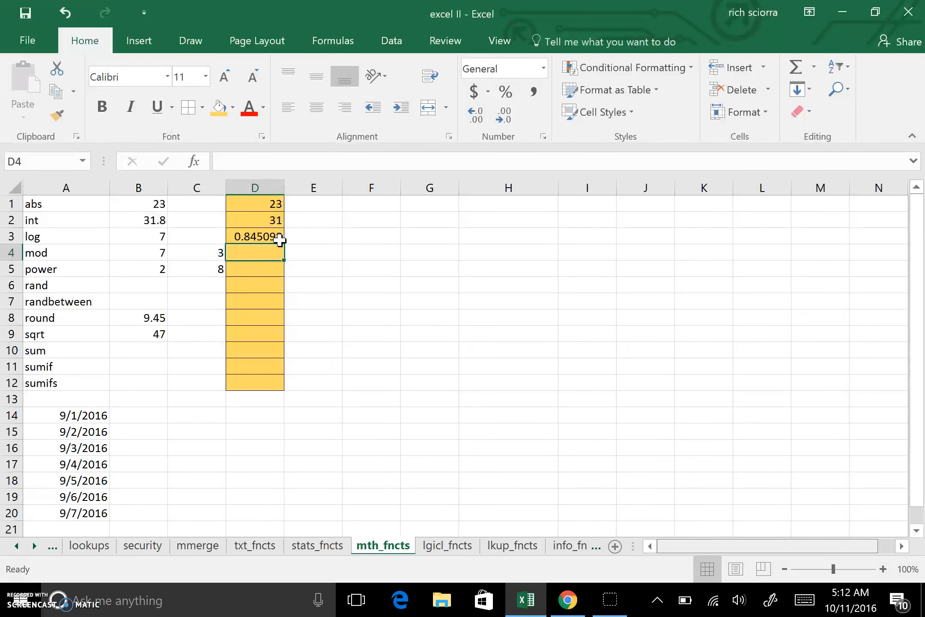
- Enter a MOD formula in cell D4 with B4 as the number and C4 as the divisor
{"action": "type", "text": "="}
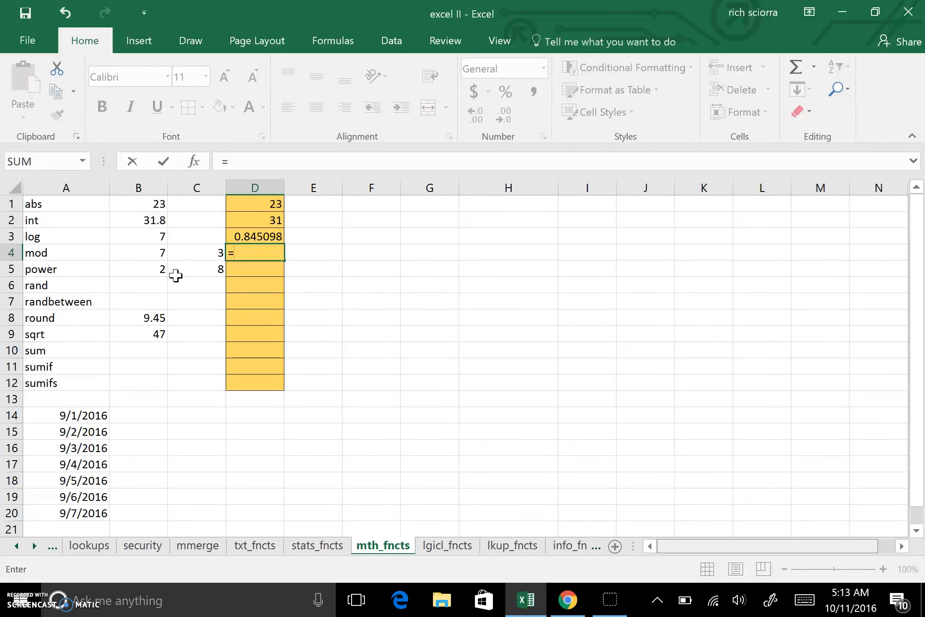
{"action": "type", "text": "mod"}
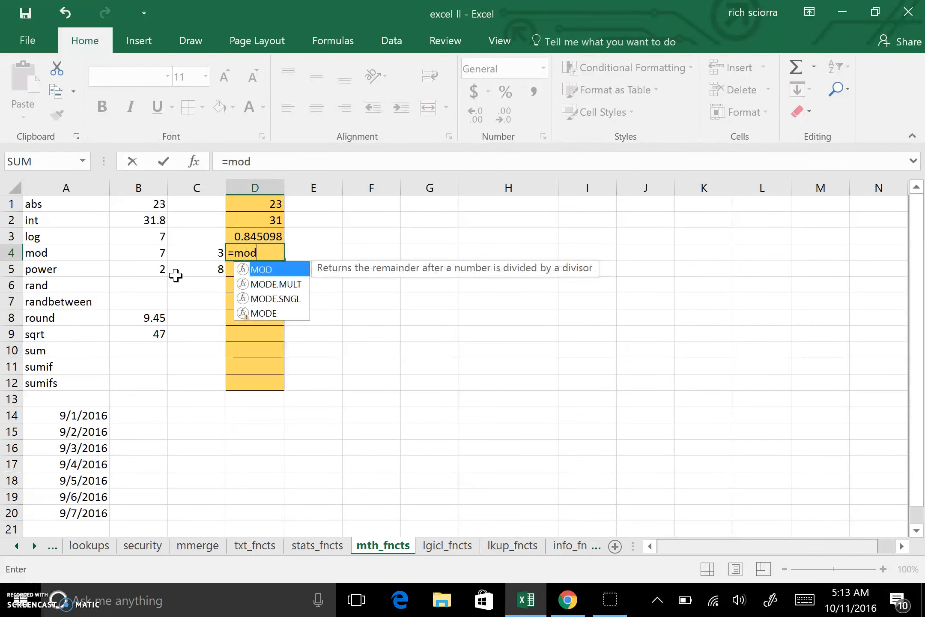
{"action": "type", "text": "("}
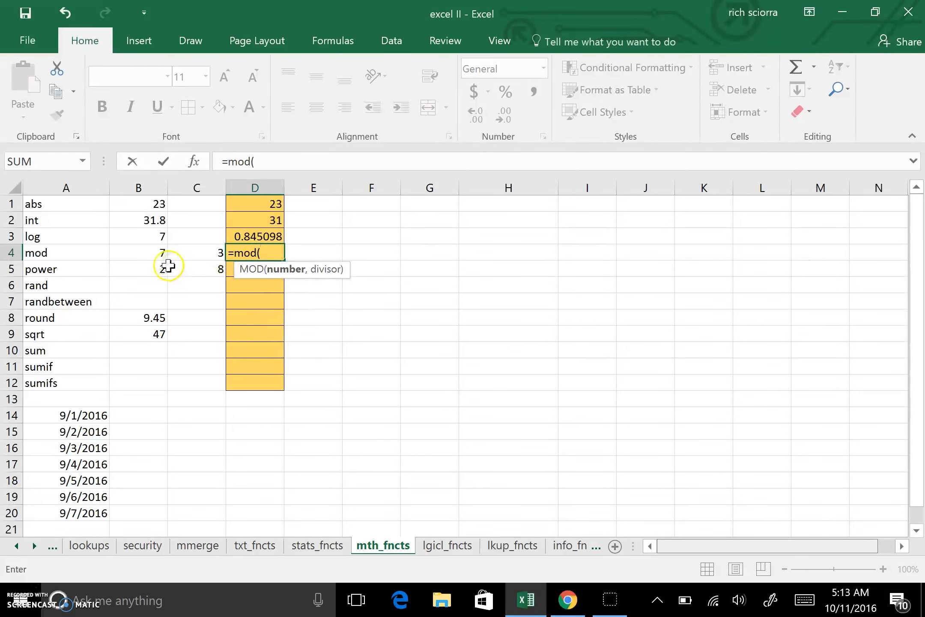
{"action": "left_click", "coordinate": [158, 254]}
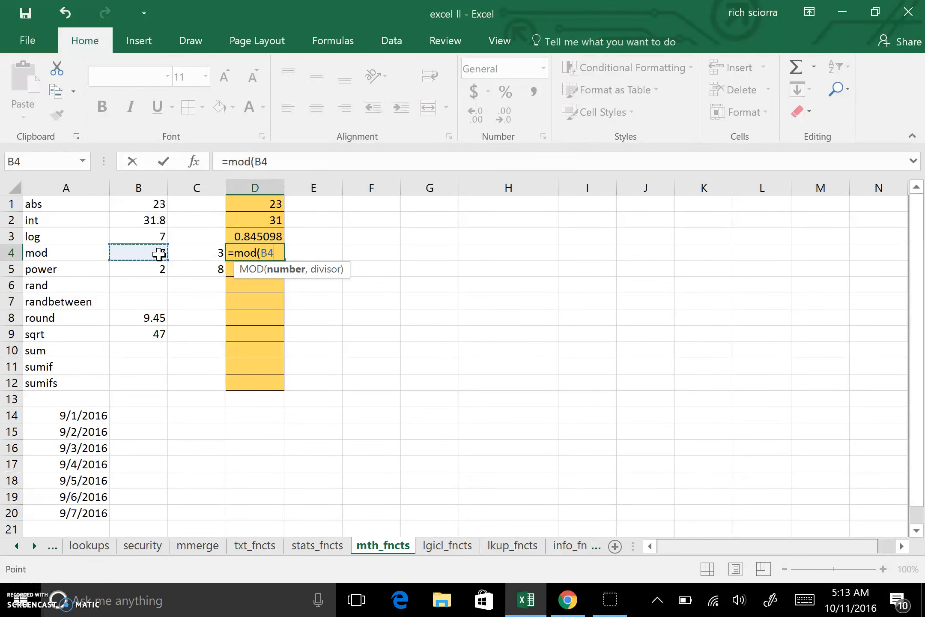
{"action": "type", "text": ","}
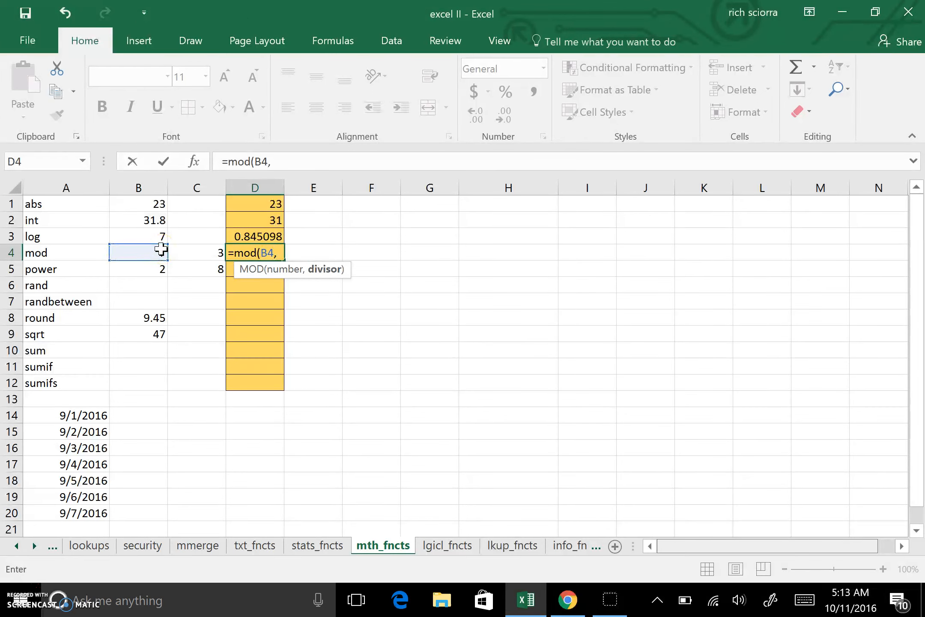
{"action": "left_click", "coordinate": [216, 253]}
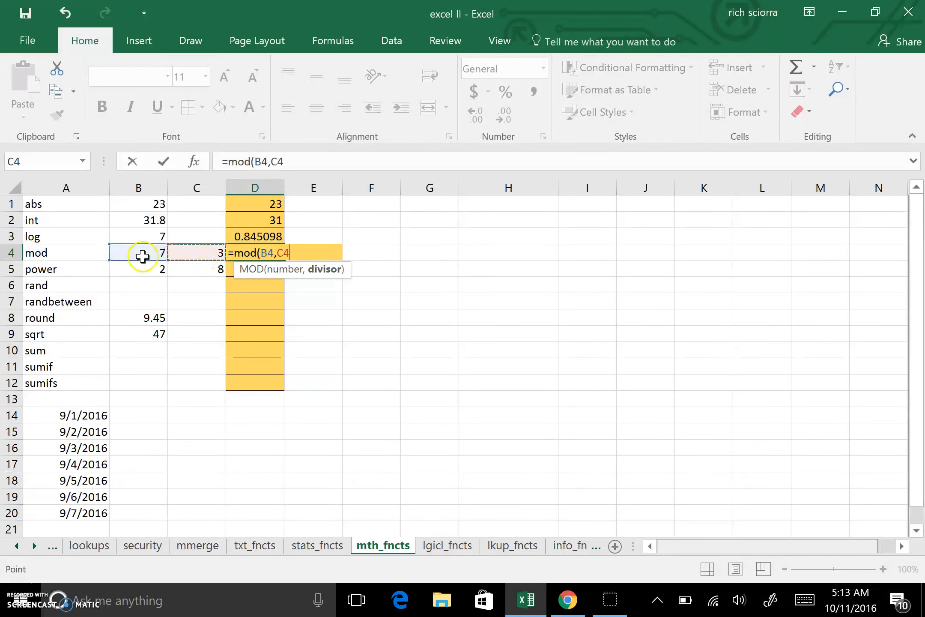
{"action": "key", "text": "Return"}
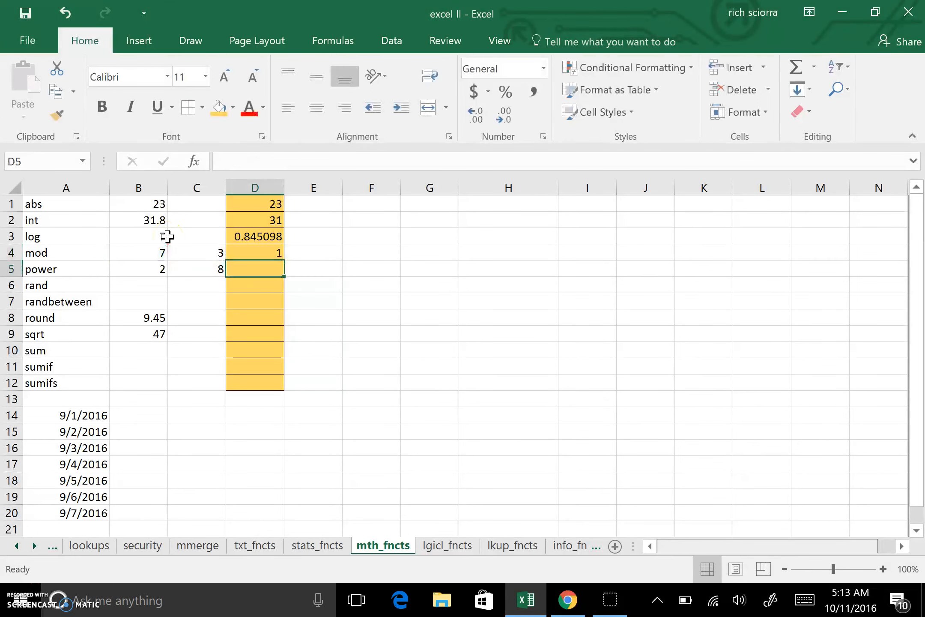
{"action": "left_click", "coordinate": [267, 253]}
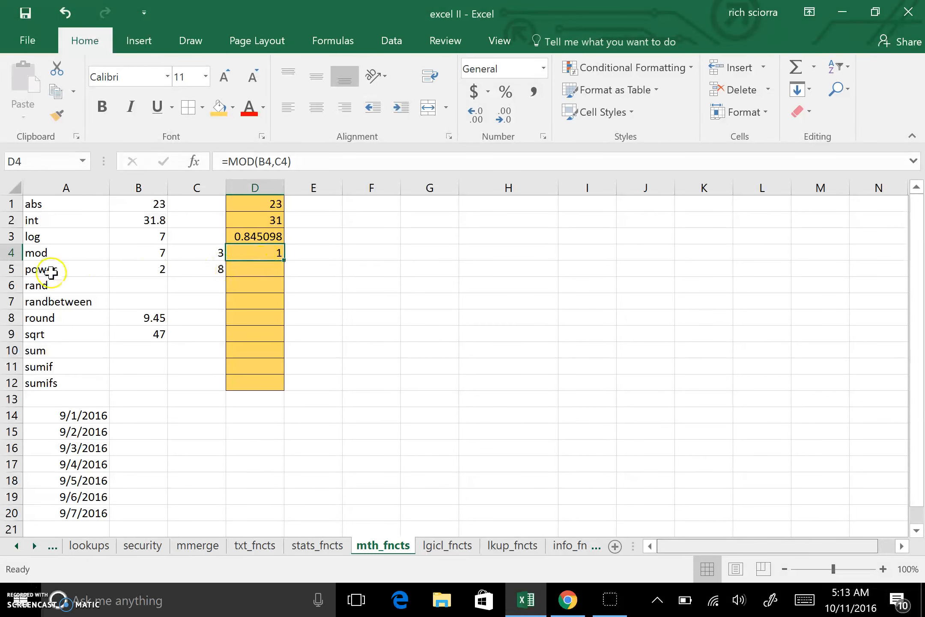
- Enter a POWER formula in cell D5 that raises B5 to the power in C5
{"action": "left_click", "coordinate": [244, 269]}
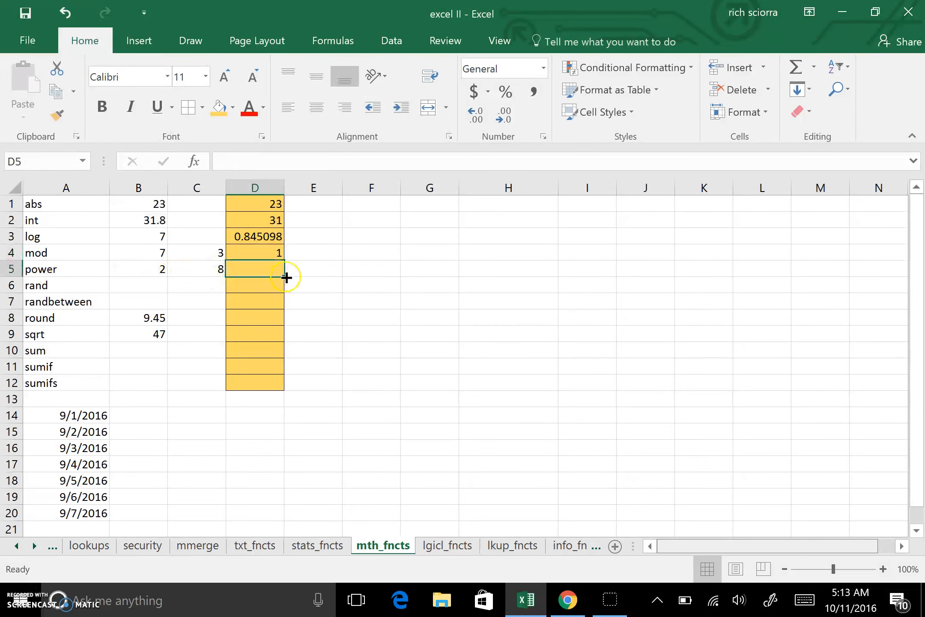
{"action": "type", "text": "="}
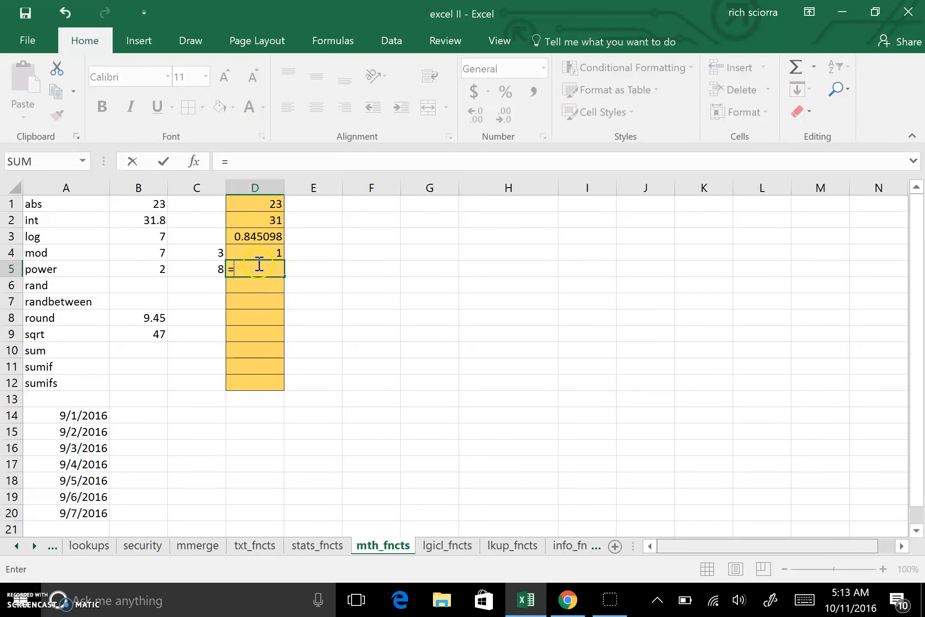
{"action": "type", "text": "power"}
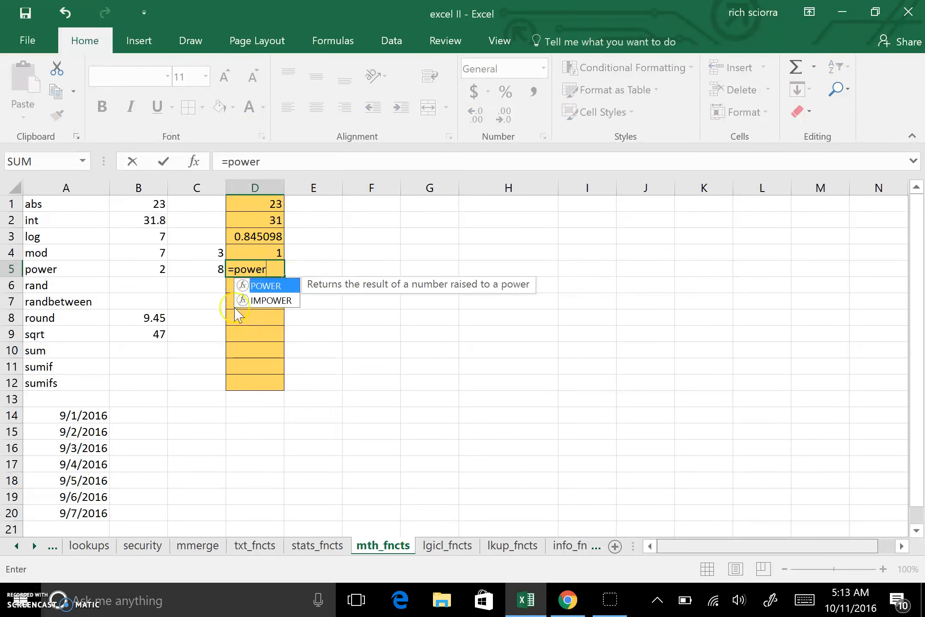
{"action": "double_click", "coordinate": [246, 286]}
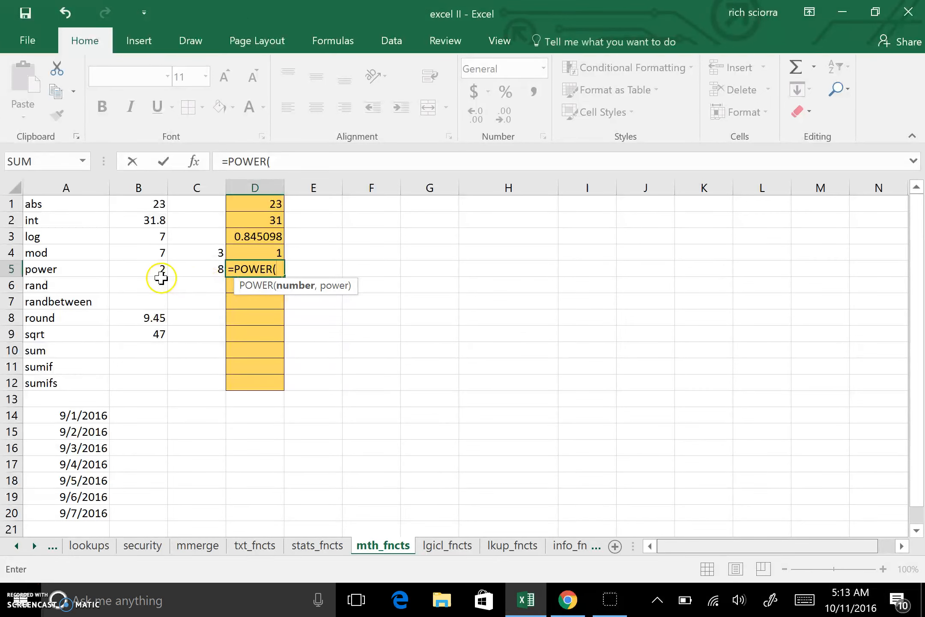
{"action": "left_click", "coordinate": [145, 269]}
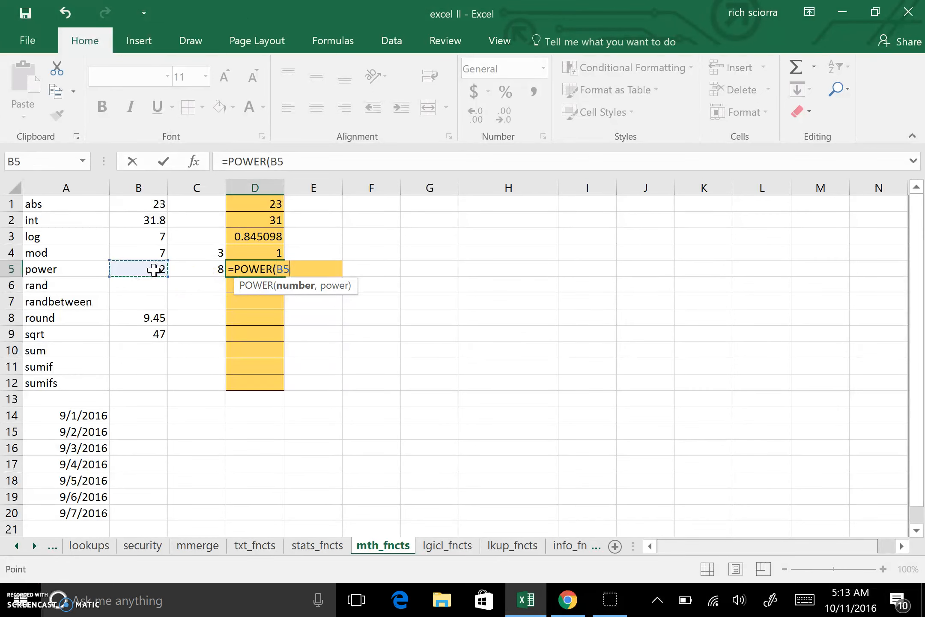
{"action": "type", "text": ","}
{"action": "left_click", "coordinate": [202, 267]}
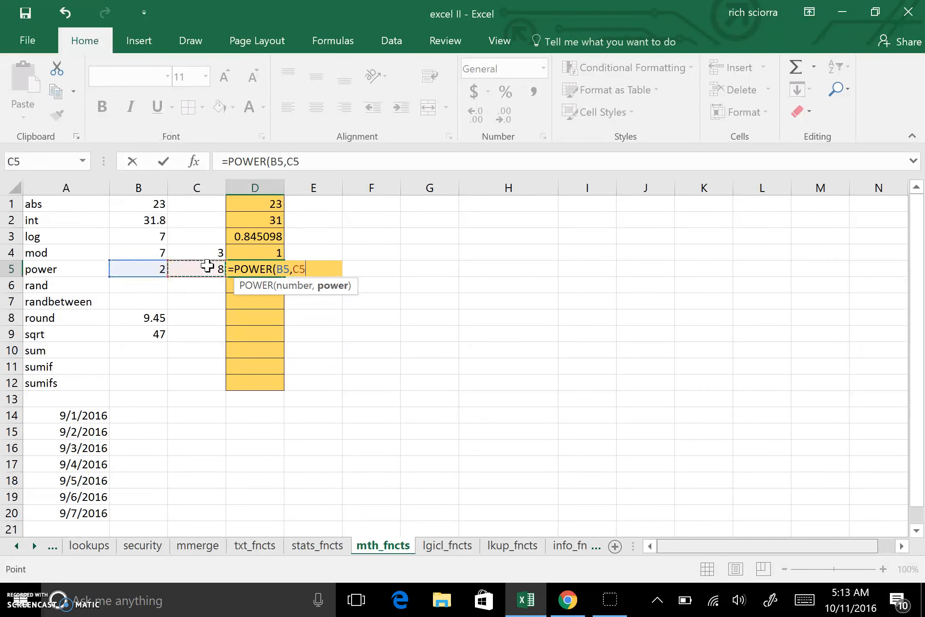
{"action": "key", "text": "Return"}
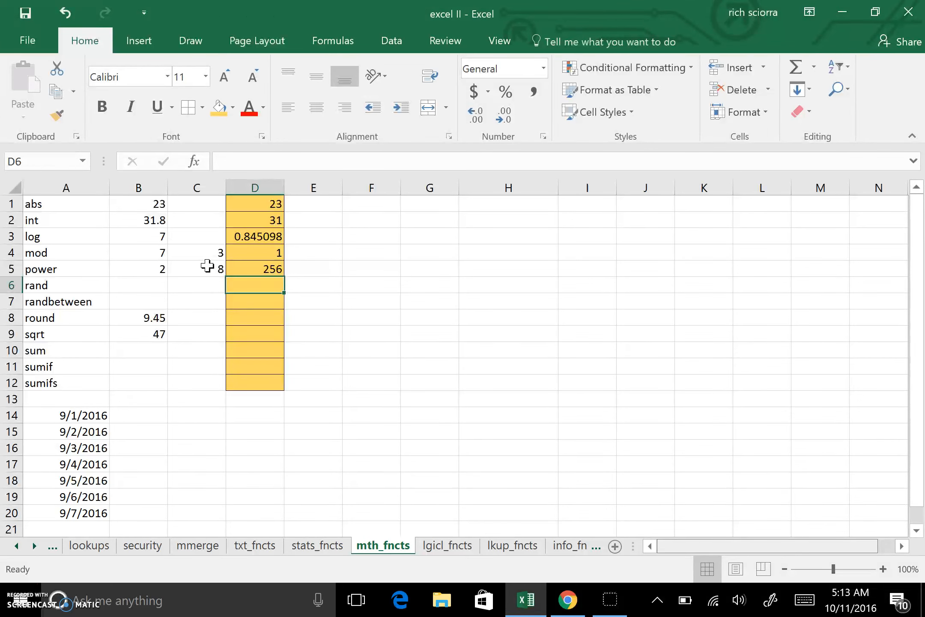
- Enter the formula =RAND() in cell B14 beside the date 9/1/2016
{"action": "mouse_move", "coordinate": [68, 288]}
{"action": "left_mouse_down"}
{"action": "mouse_move", "coordinate": [60, 302]}
{"action": "mouse_move", "coordinate": [68, 289]}
{"action": "left_mouse_up"}
{"action": "left_click", "coordinate": [72, 301]}
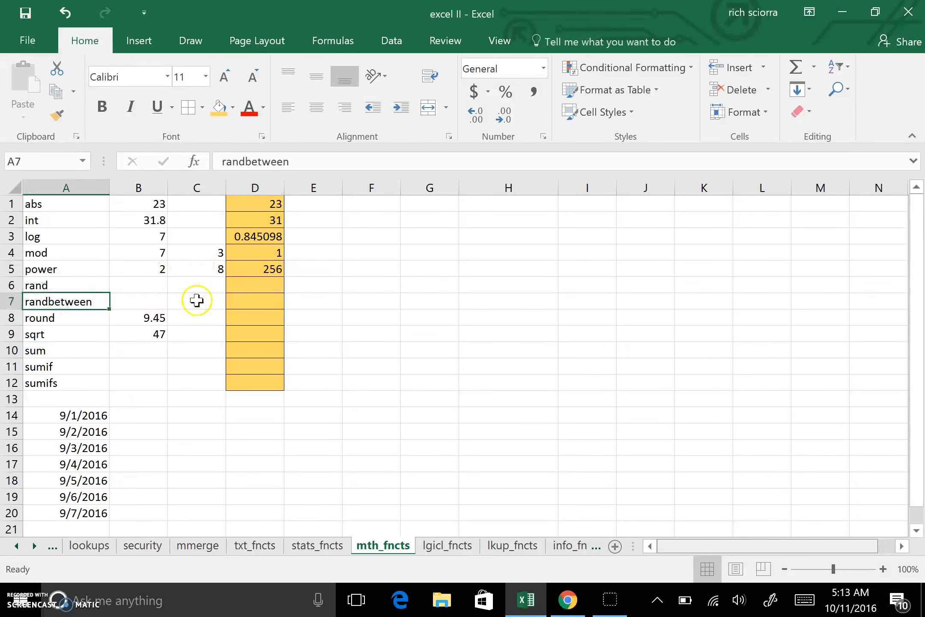
{"action": "left_click", "coordinate": [248, 291]}
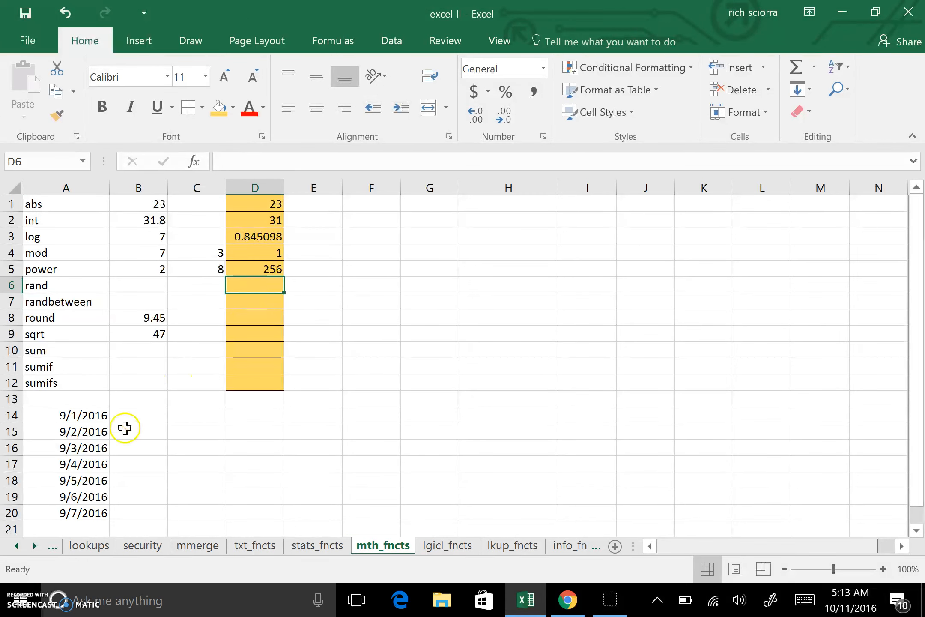
{"action": "left_click", "coordinate": [150, 415]}
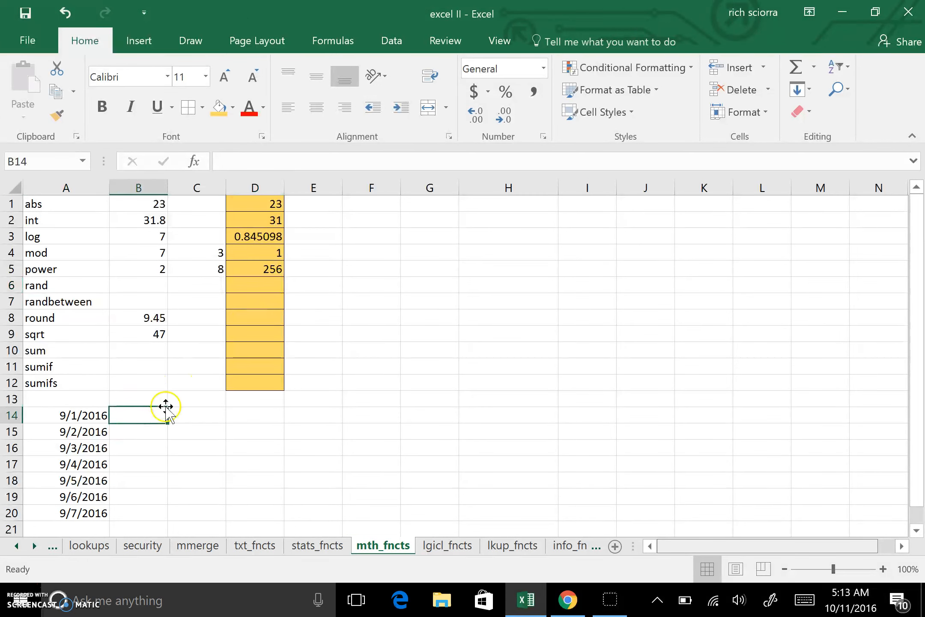
{"action": "type", "text": "=rand"}
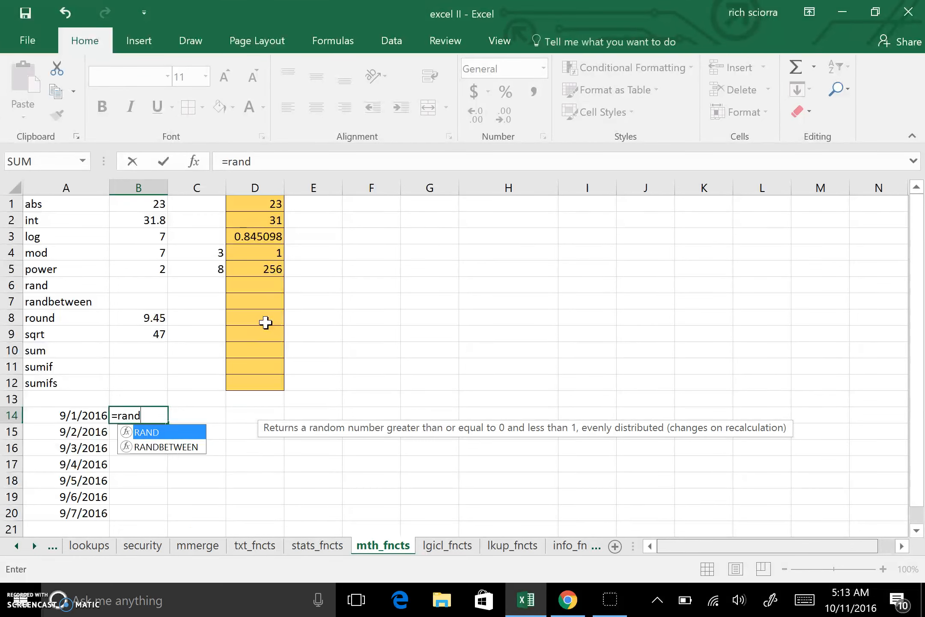
{"action": "type", "text": "()"}
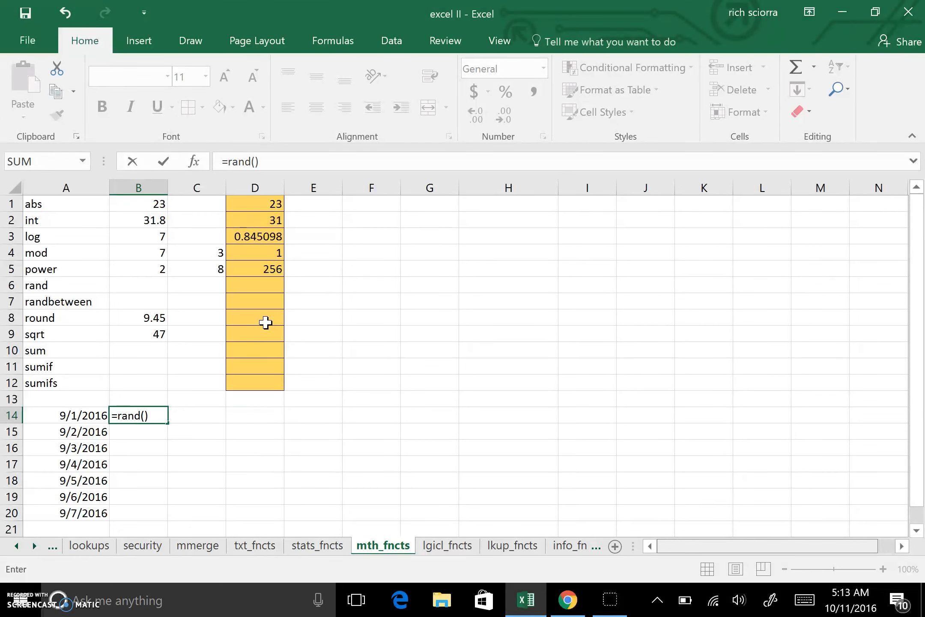
{"action": "key", "text": "Return"}
{"action": "left_click", "coordinate": [167, 415]}
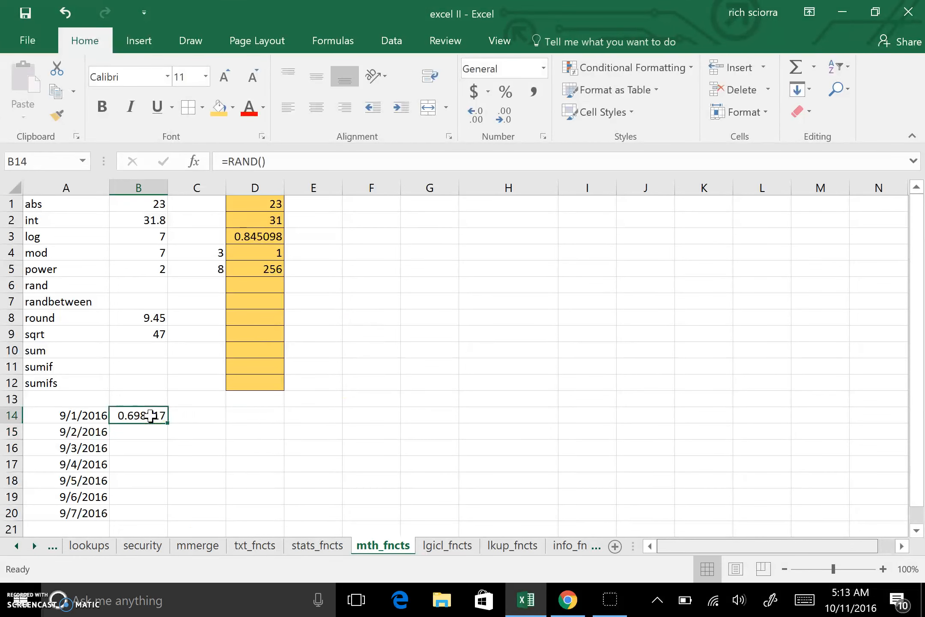
- Fill the RAND formula in B14 down through B20 beside the remaining dates
{"action": "left_click_drag", "start_coordinate": [167, 426], "coordinate": [164, 520]}
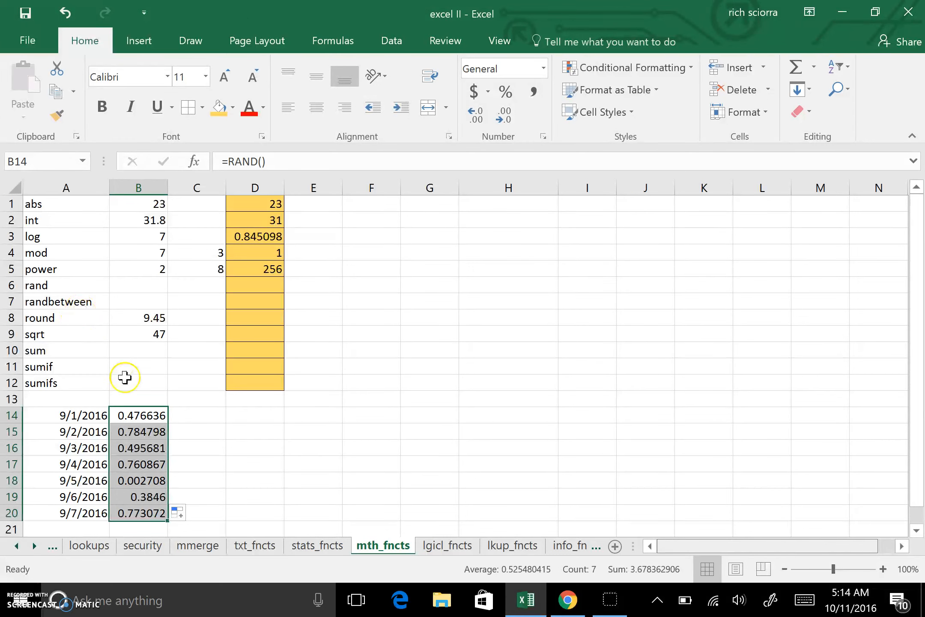
{"action": "left_click", "coordinate": [143, 415]}
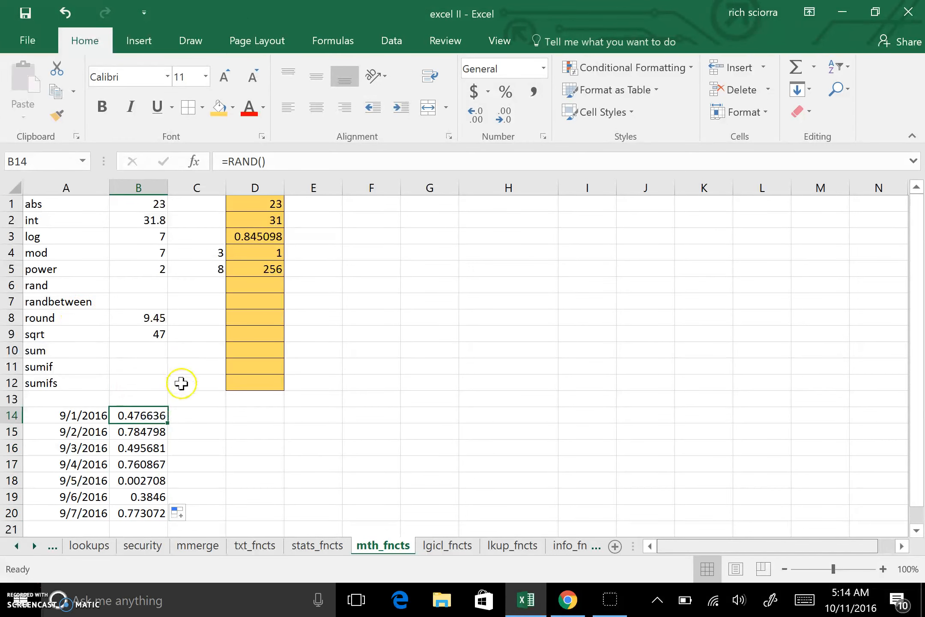
{"action": "left_click", "coordinate": [257, 160]}
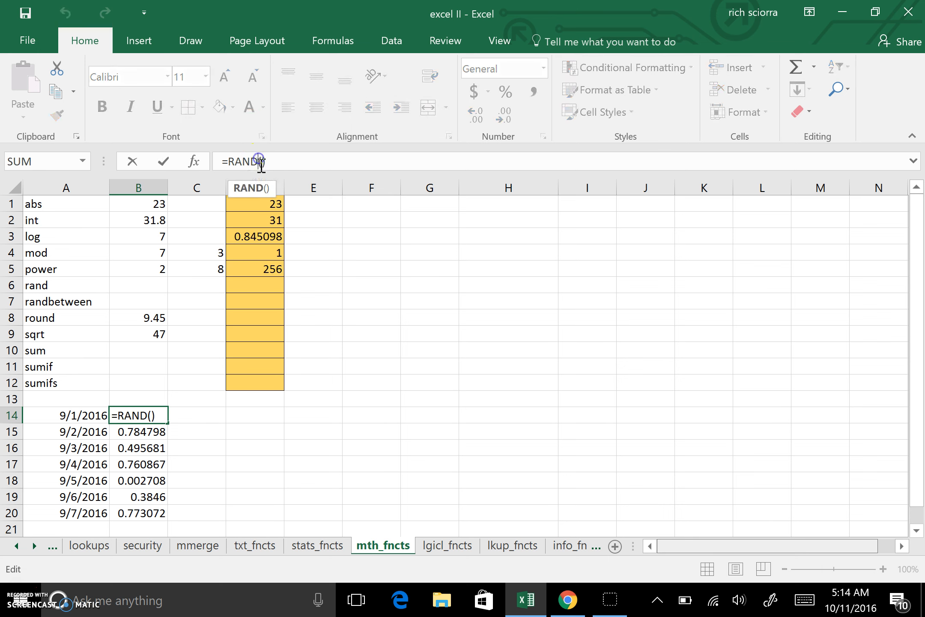
{"action": "left_click", "coordinate": [277, 200]}
{"action": "type", "text": "et"}
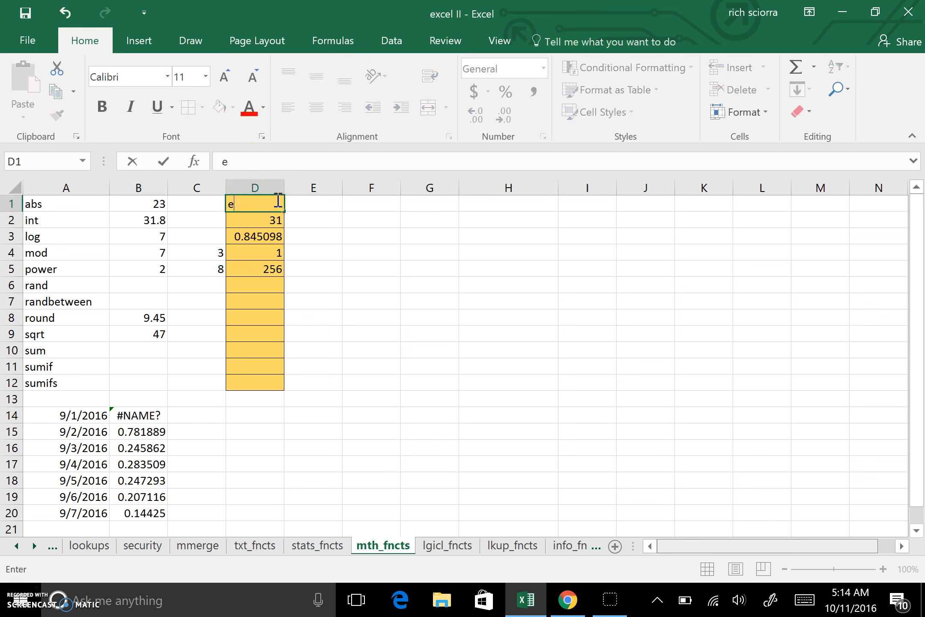
{"action": "key", "text": "Escape"}
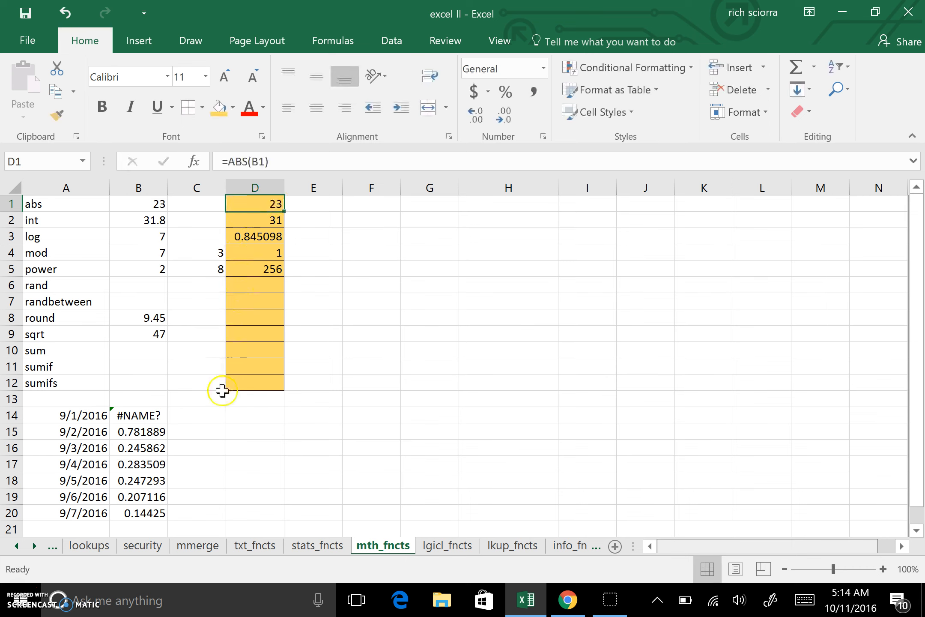
- Replace the formula in B14 with RANDBETWEEN, using 70 as the bottom and 100 as the top
{"action": "left_click", "coordinate": [153, 415]}
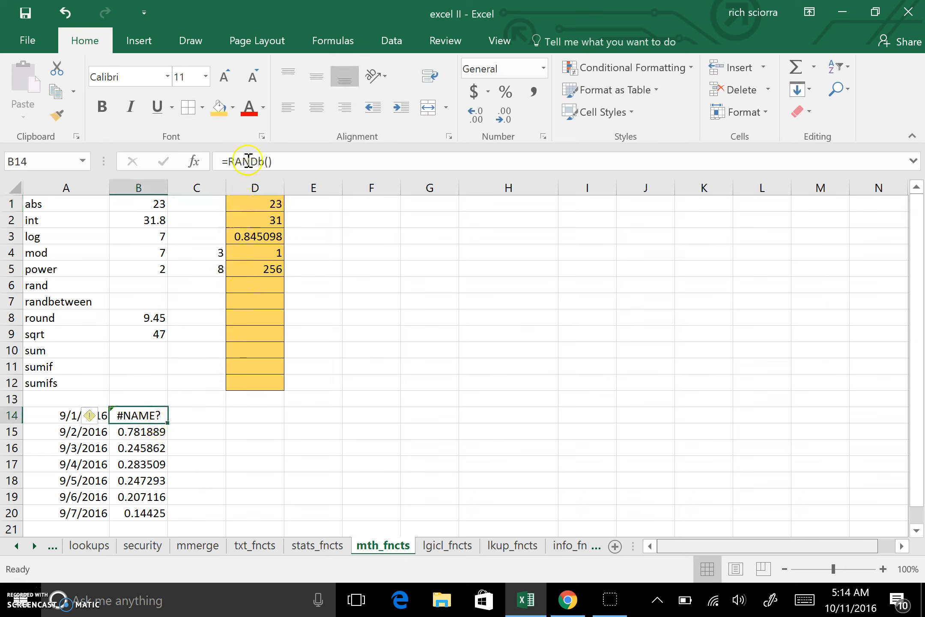
{"action": "left_click_drag", "start_coordinate": [229, 162], "coordinate": [273, 161]}
{"action": "type", "text": "randb"}
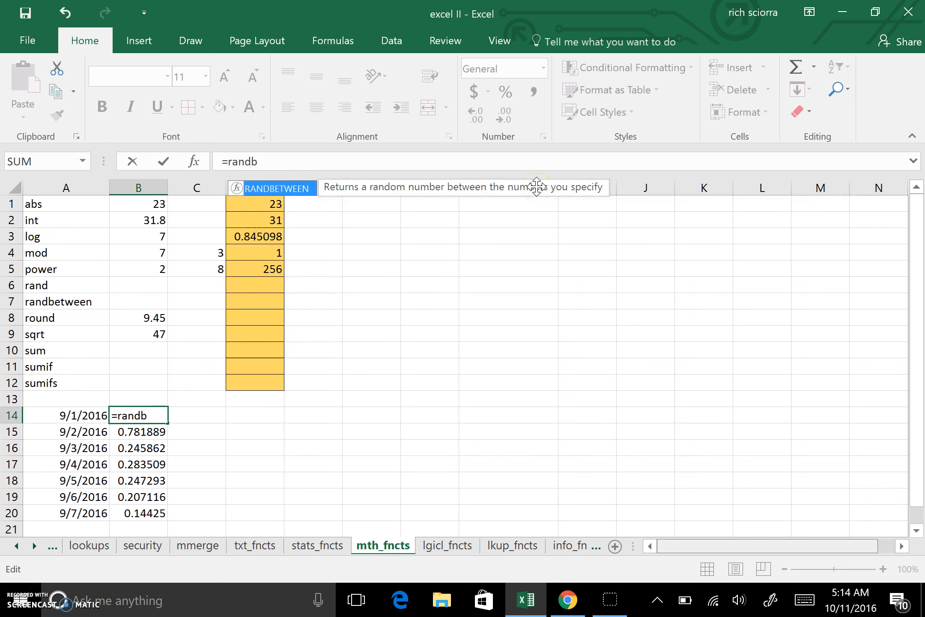
{"action": "double_click", "coordinate": [292, 190]}
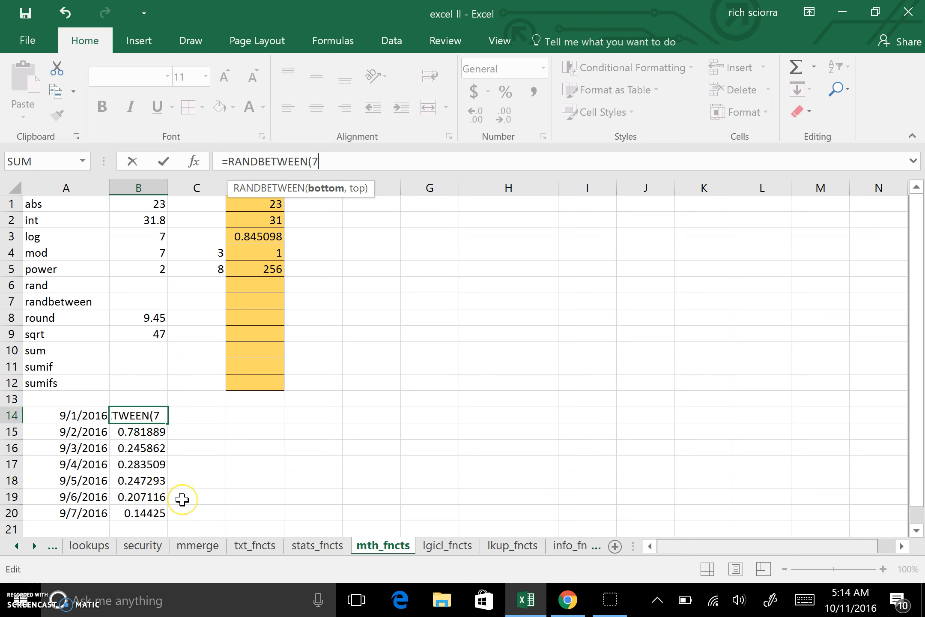
{"action": "type", "text": ","}
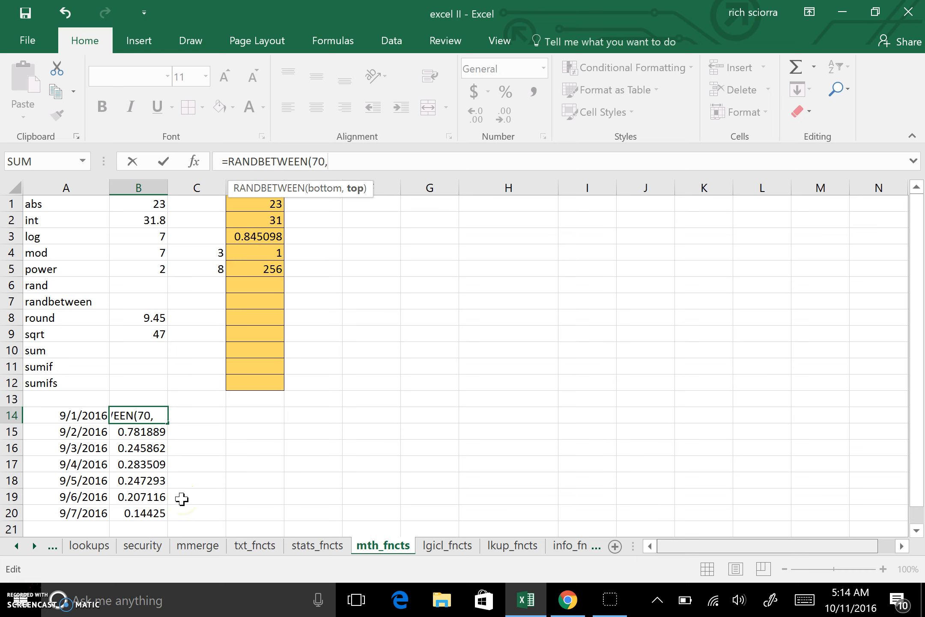
{"action": "type", "text": "100"}
{"action": "key", "text": "Return"}
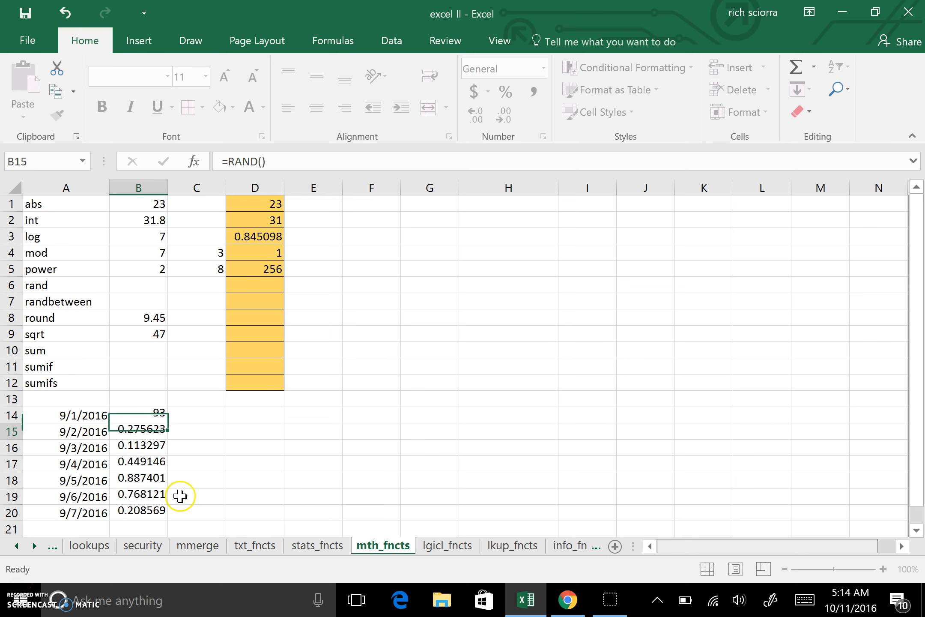
- Fill the RANDBETWEEN formula in B14 down through B20 for all listed dates
{"action": "left_click", "coordinate": [148, 413]}
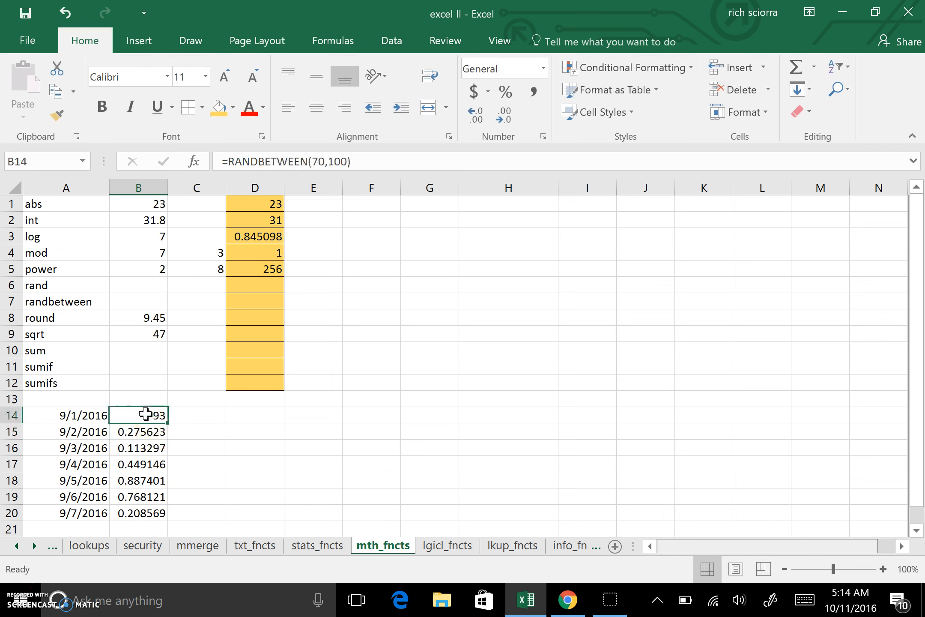
{"action": "double_click", "coordinate": [166, 424]}
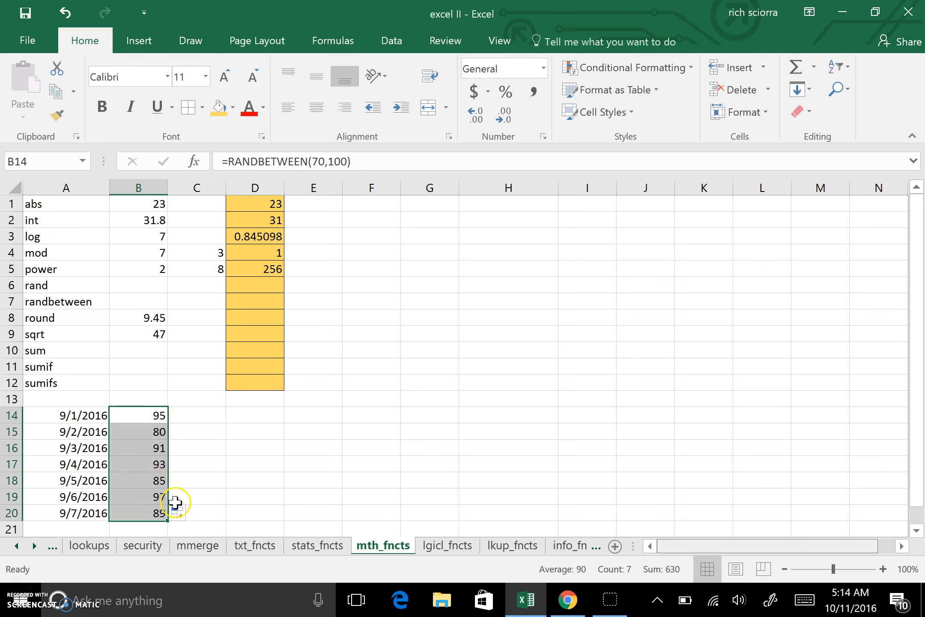
{"action": "left_click", "coordinate": [154, 415]}
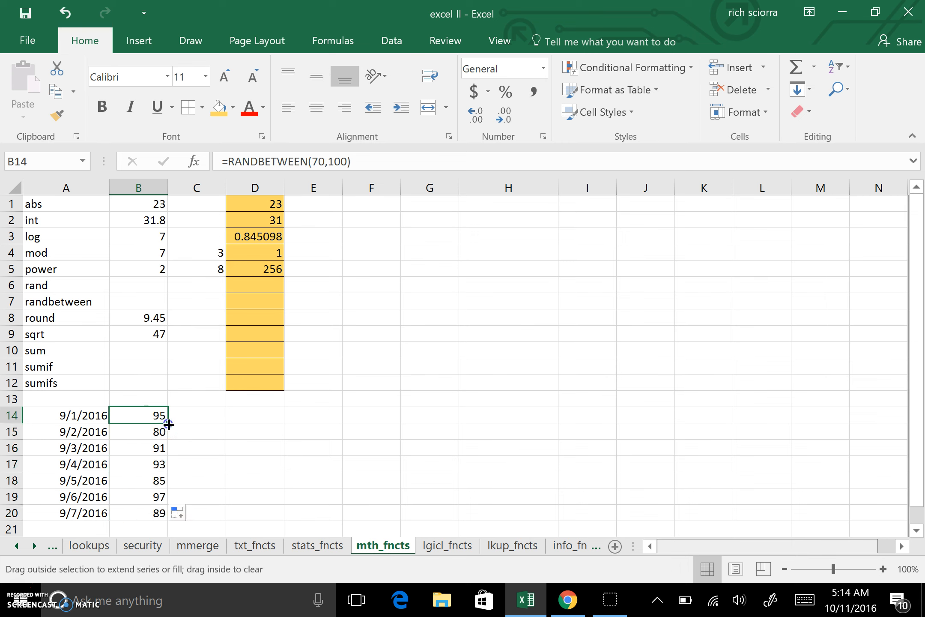
{"action": "double_click", "coordinate": [167, 423]}
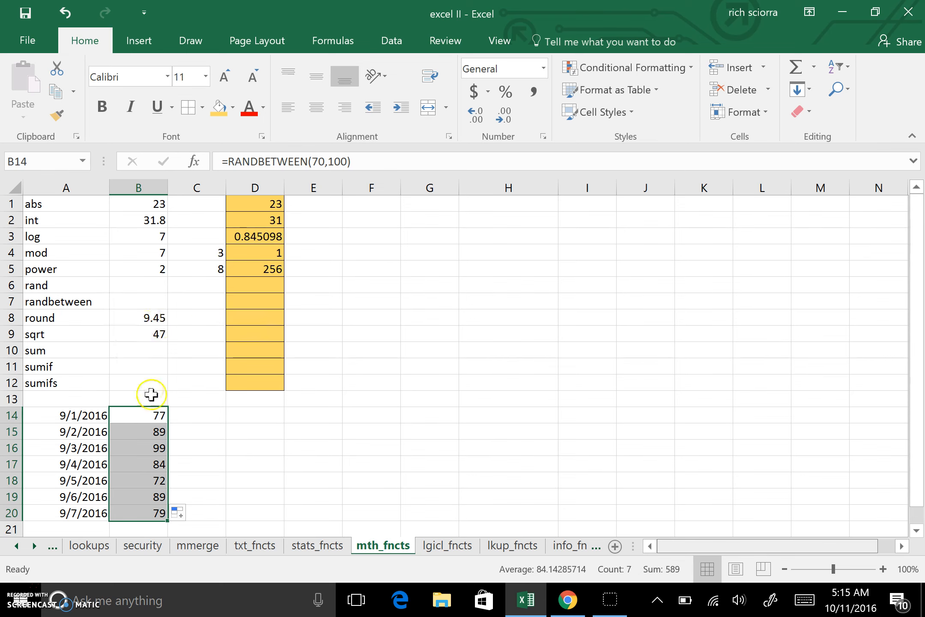
- Copy the random numbers in B14:B20 and paste them over the same cells as values only
{"action": "scroll", "coordinate": [151, 395], "scroll_direction": "down", "scroll_amount": 2}
{"action": "right_click", "coordinate": [147, 318]}
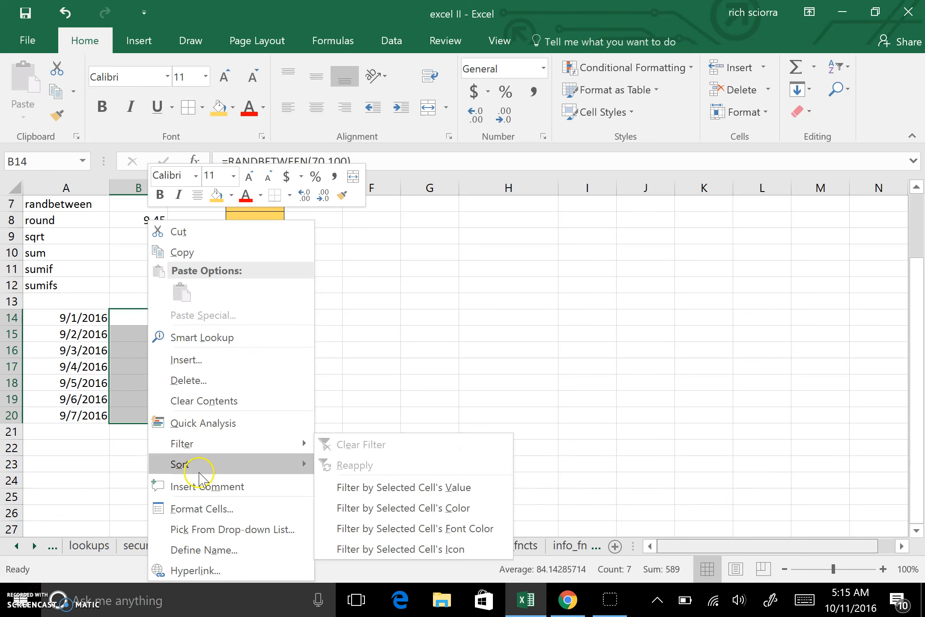
{"action": "left_click", "coordinate": [196, 252]}
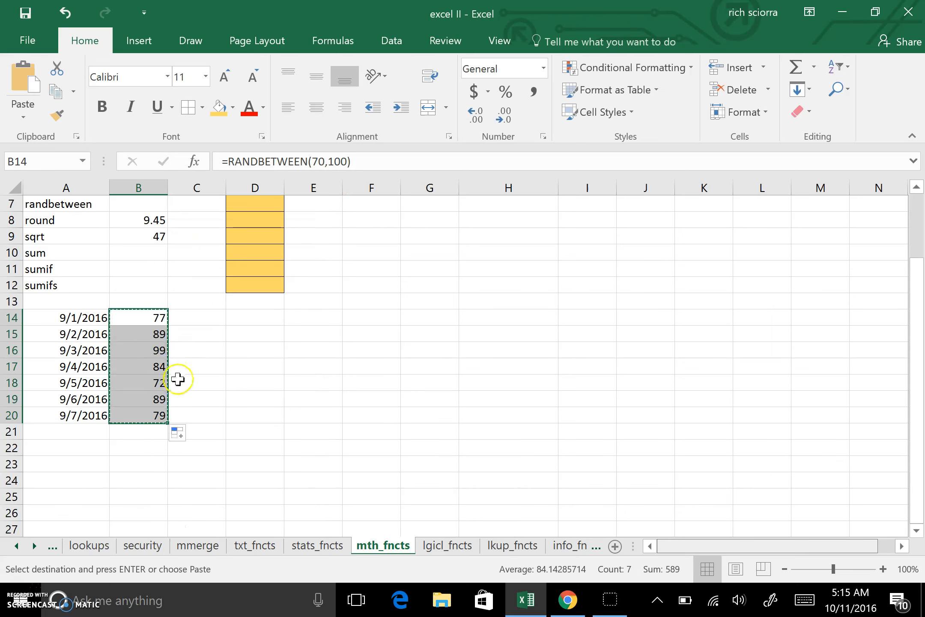
{"action": "right_click", "coordinate": [129, 319]}
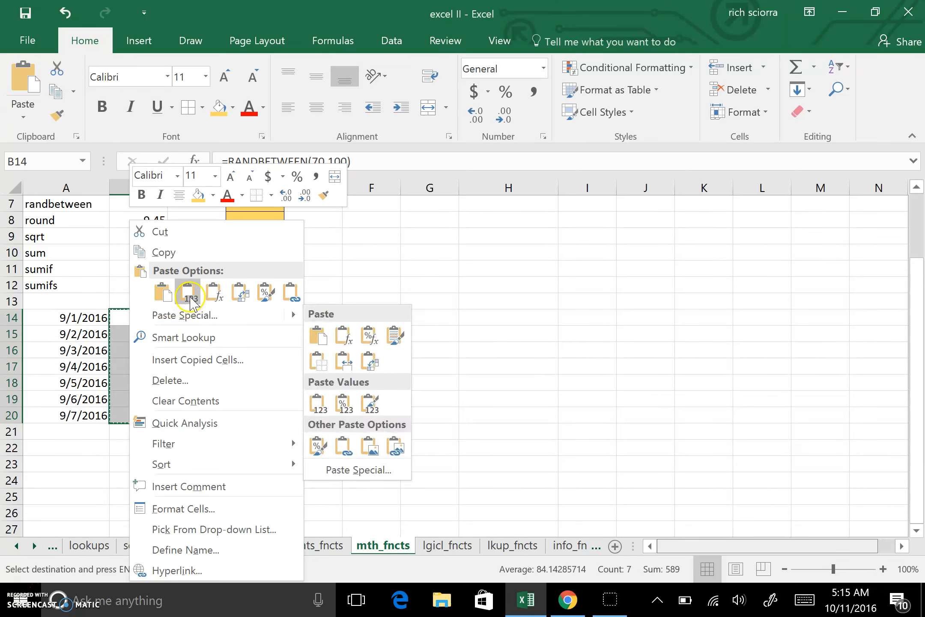
{"action": "left_click", "coordinate": [188, 292]}
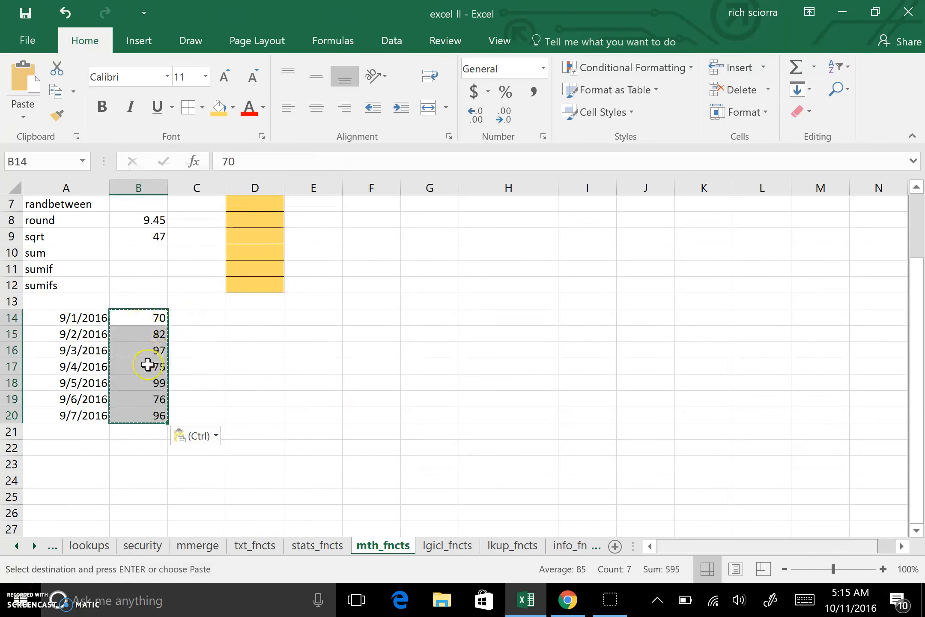
- Check each cell from B14 to B20 for a fixed value instead of a formula
{"action": "left_click", "coordinate": [153, 319]}
{"action": "left_click", "coordinate": [151, 336]}
{"action": "left_click", "coordinate": [149, 351]}
{"action": "left_click", "coordinate": [151, 366]}
{"action": "left_click", "coordinate": [152, 383]}
{"action": "left_click", "coordinate": [155, 396]}
{"action": "left_click", "coordinate": [154, 413]}
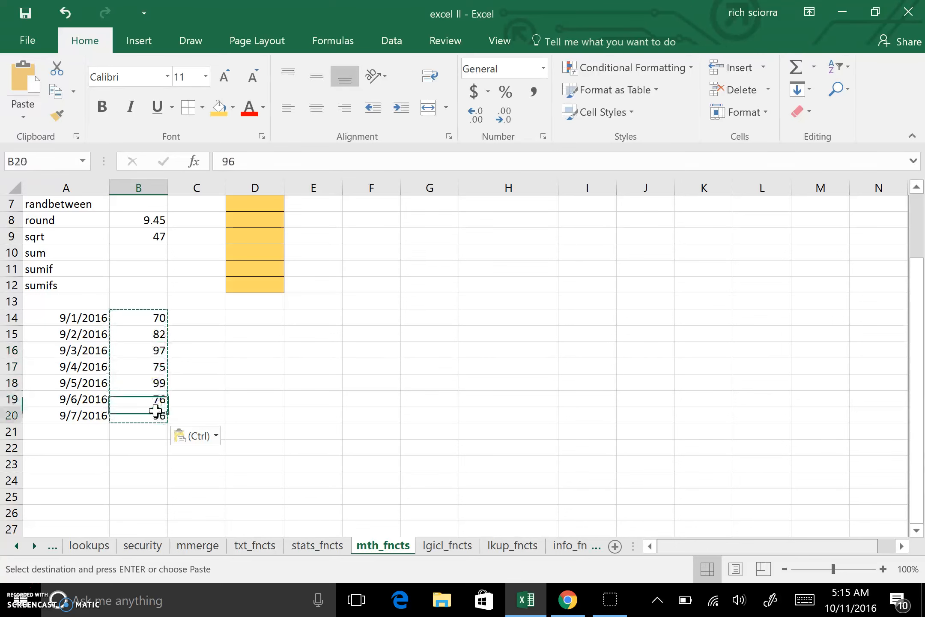
- Enter the formula =RAND() in cell D6 of the rand row
{"action": "scroll", "coordinate": [214, 402], "scroll_direction": "up", "scroll_amount": 2}
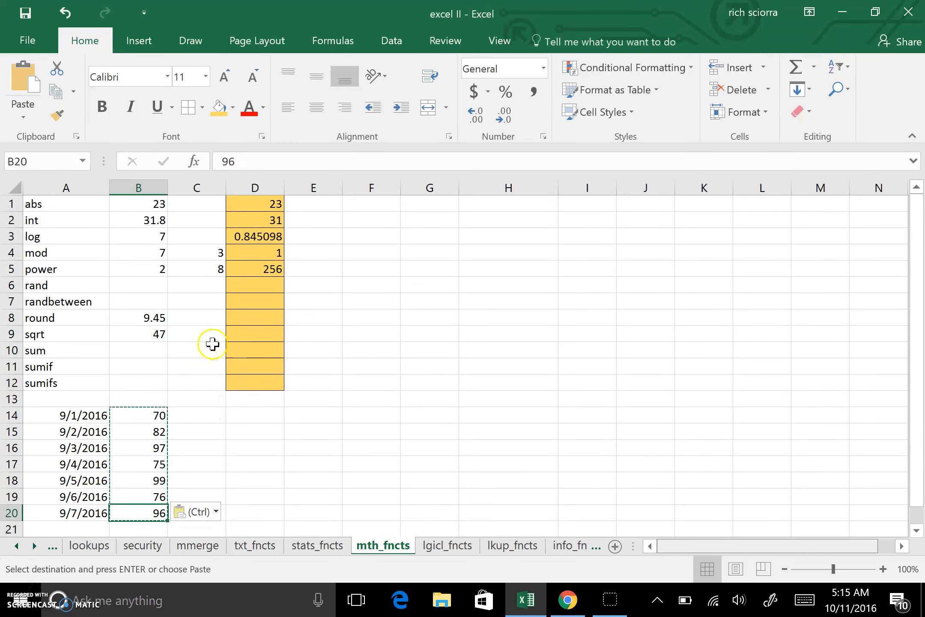
{"action": "left_click", "coordinate": [261, 285]}
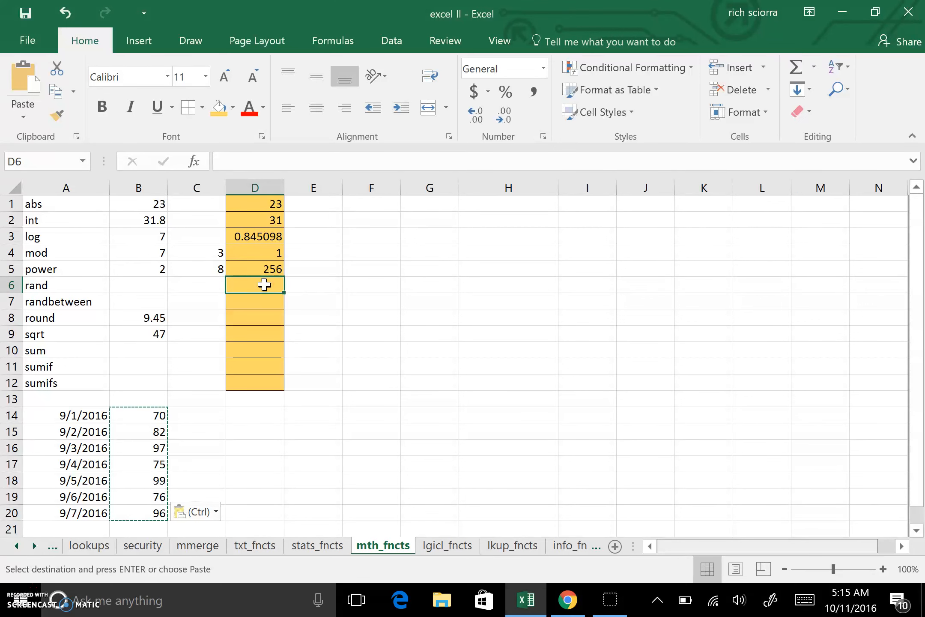
{"action": "type", "text": "=rand"}
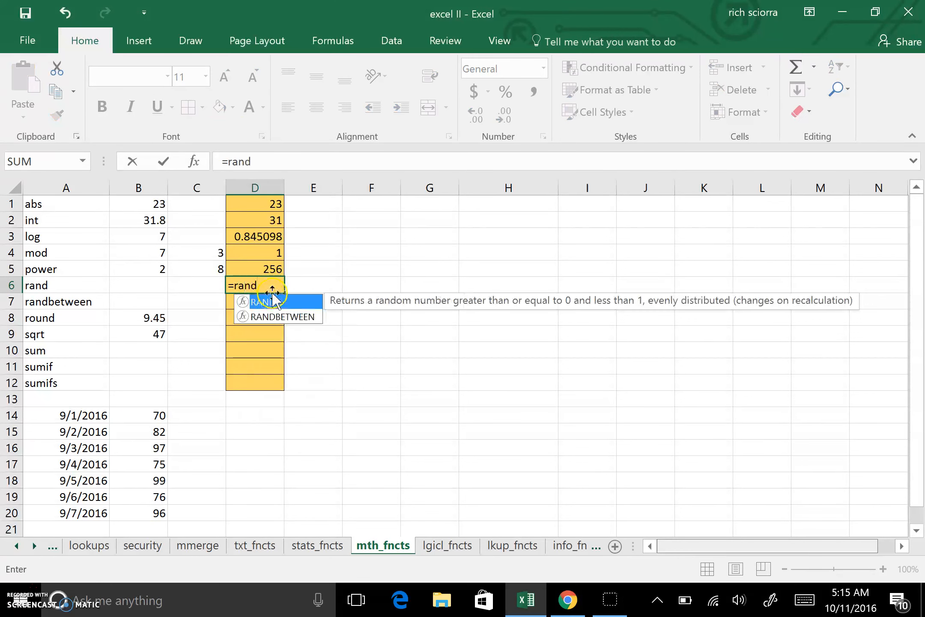
{"action": "type", "text": "()"}
{"action": "key", "text": "Return"}
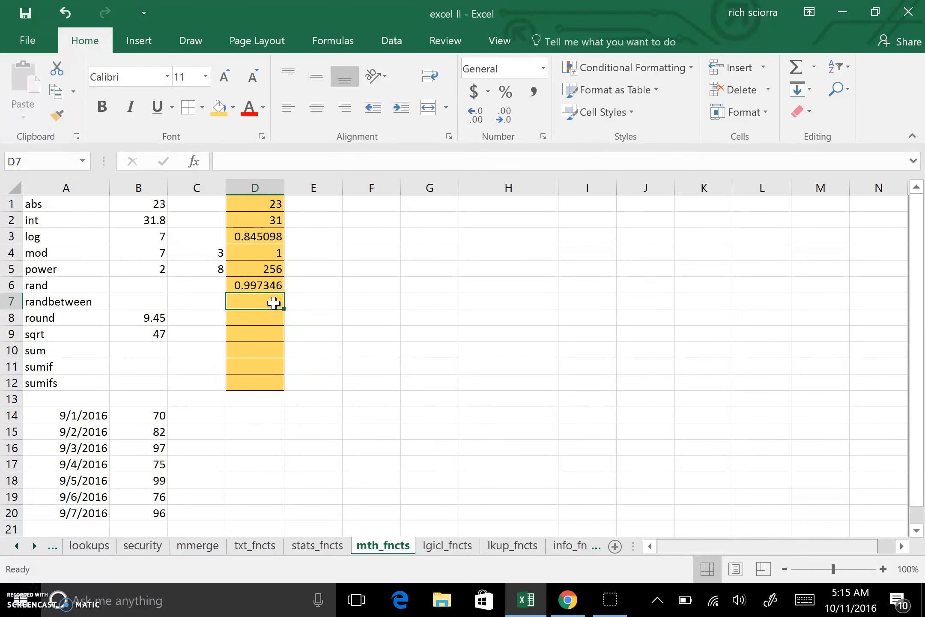
- Enter a RANDBETWEEN formula in cell D7 with 70 as the bottom and 100 as the top
{"action": "type", "text": "=randbet"}
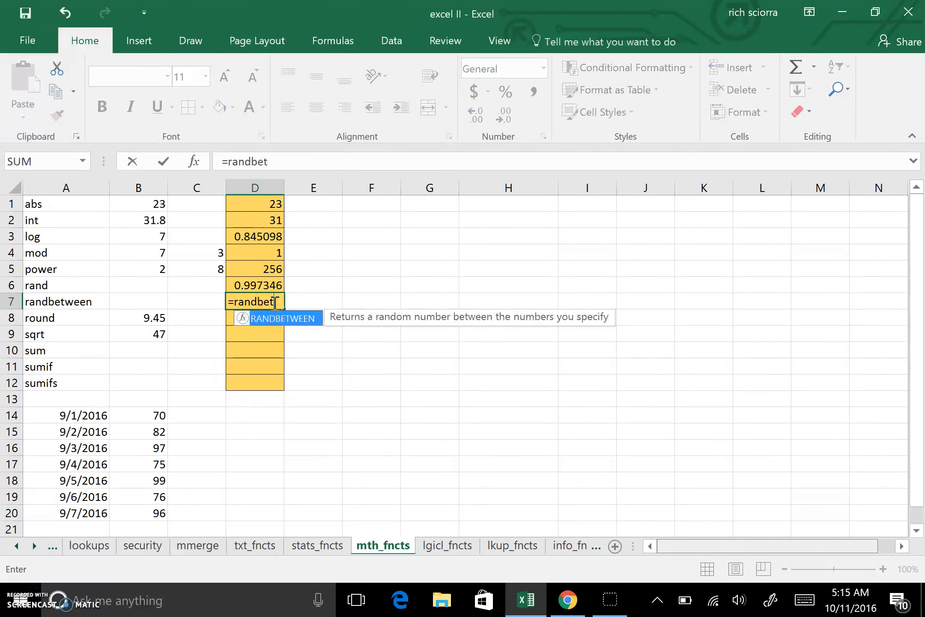
{"action": "type", "text": "ween"}
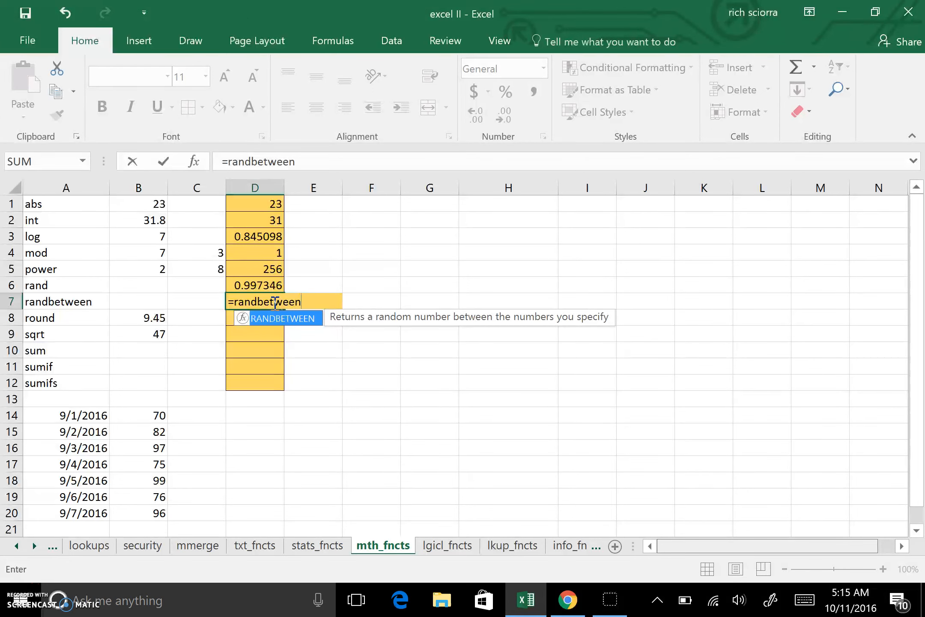
{"action": "type", "text": "("}
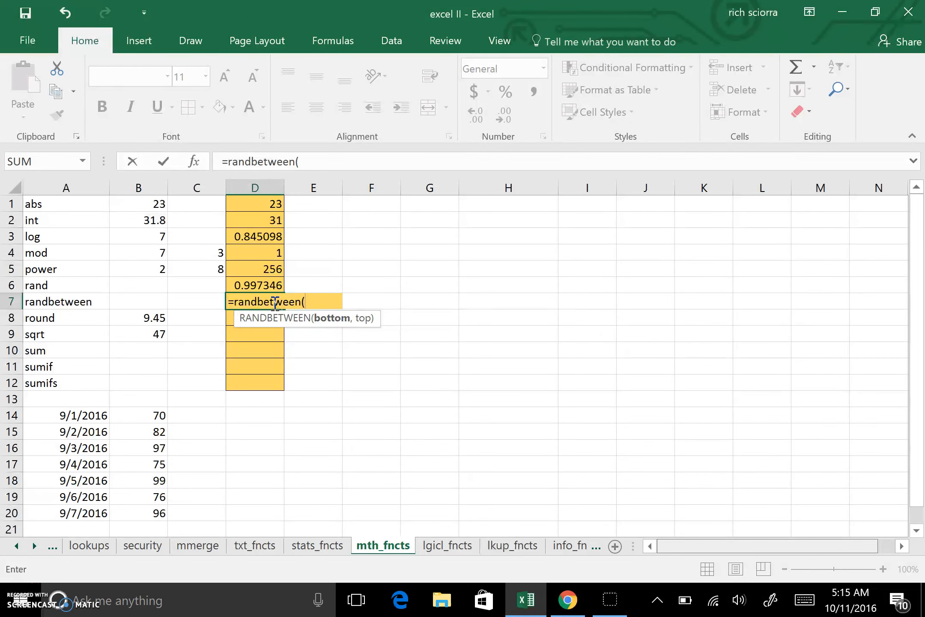
{"action": "type", "text": "70,"}
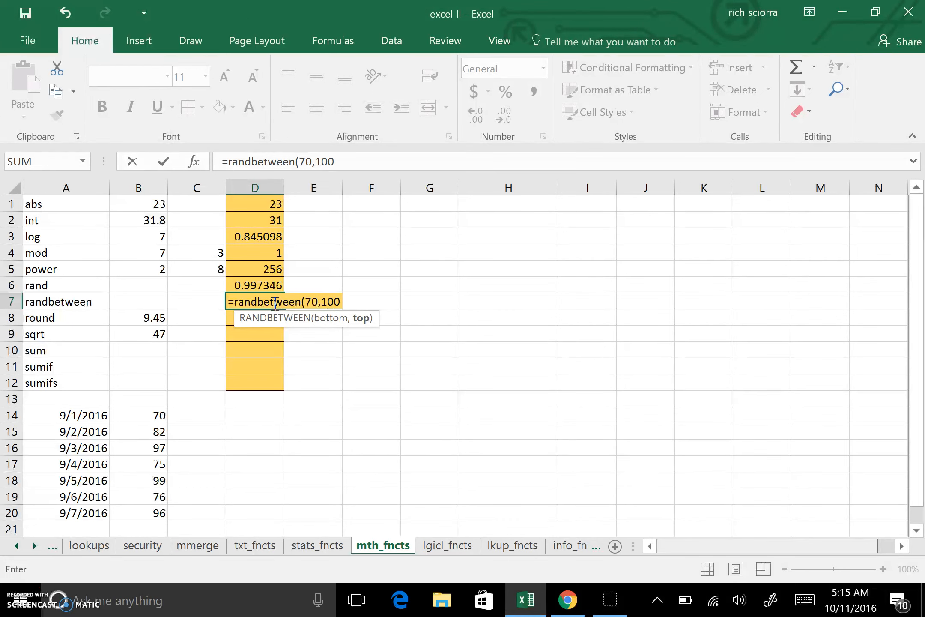
{"action": "type", "text": "100"}
{"action": "key", "text": "Return"}
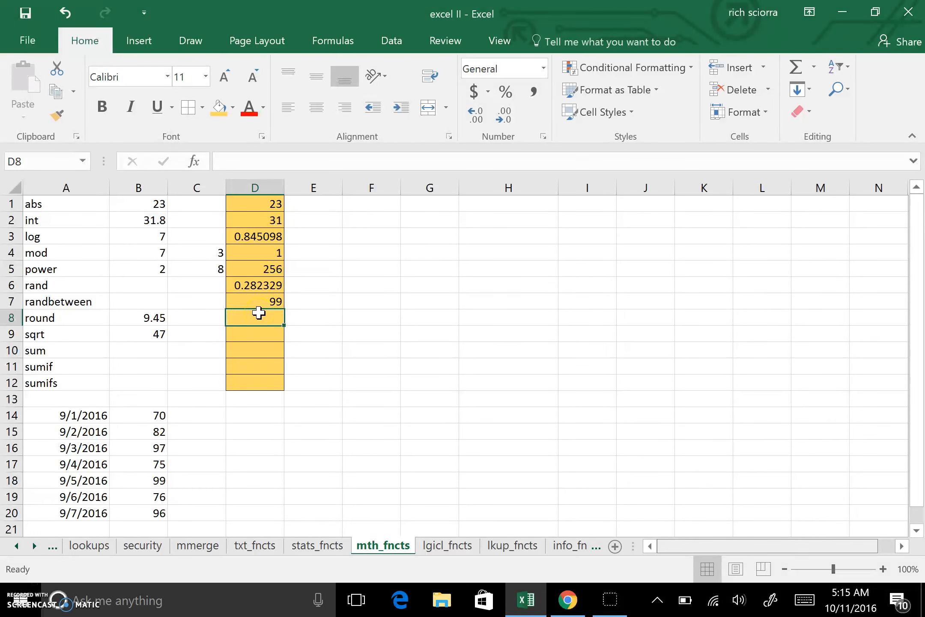
- Enter a ROUND formula in cell D8 that rounds B8 to 0 digits
{"action": "type", "text": "=round("}
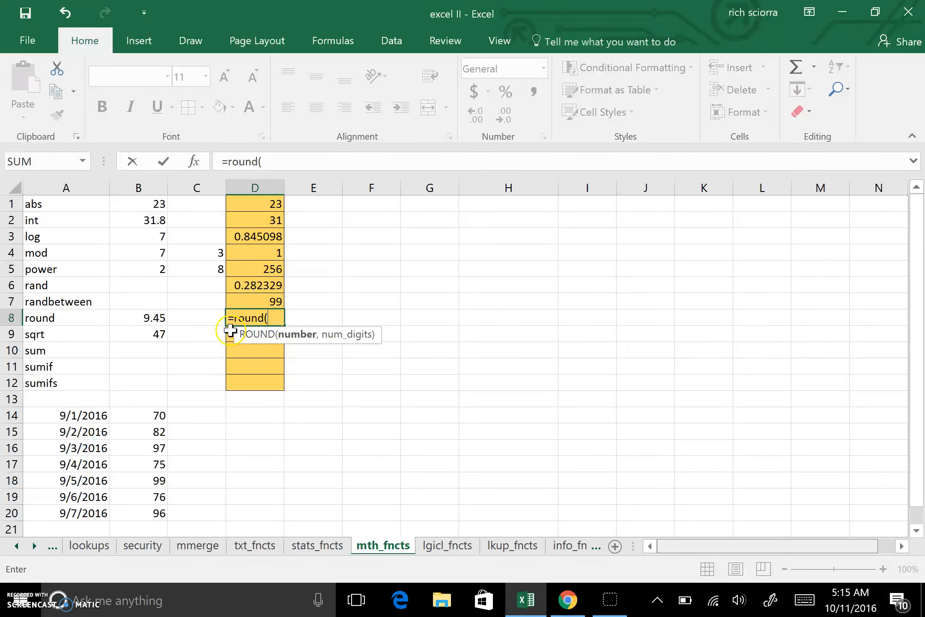
{"action": "left_click", "coordinate": [150, 319]}
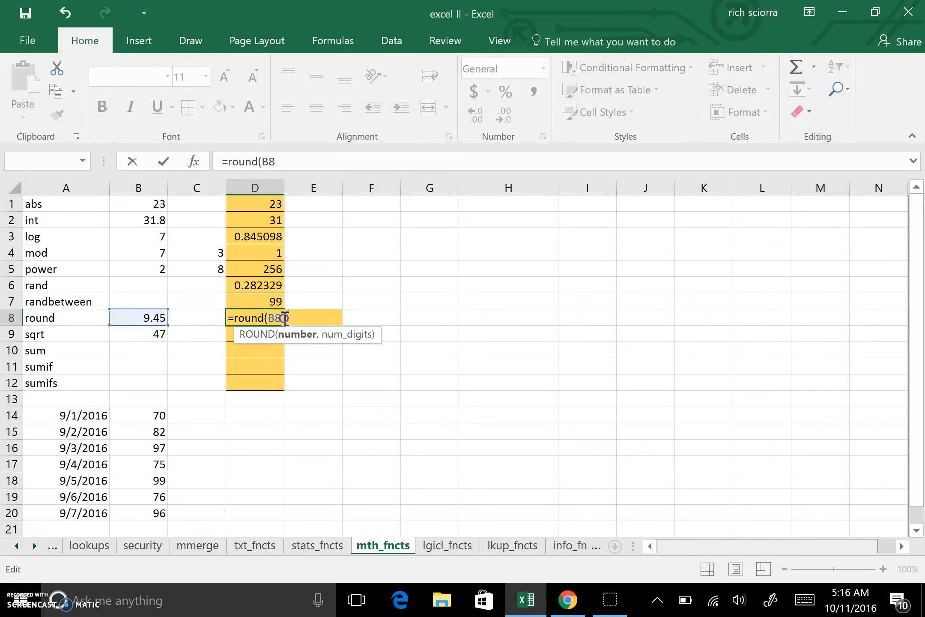
{"action": "type", "text": ",0"}
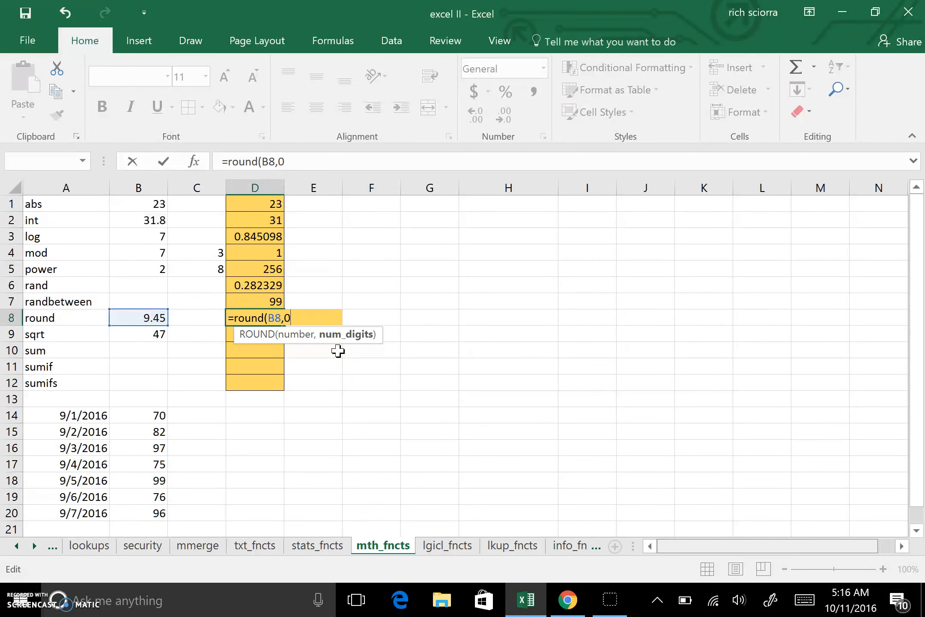
{"action": "key", "text": "Return"}
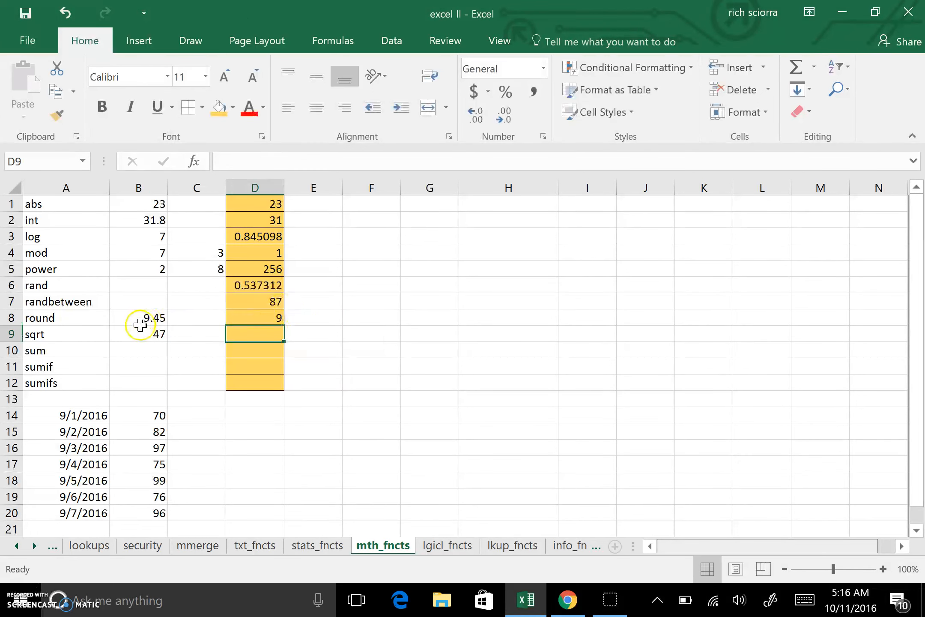
- Change the number of digits in the D8 ROUND formula to 1
{"action": "left_click", "coordinate": [269, 316]}
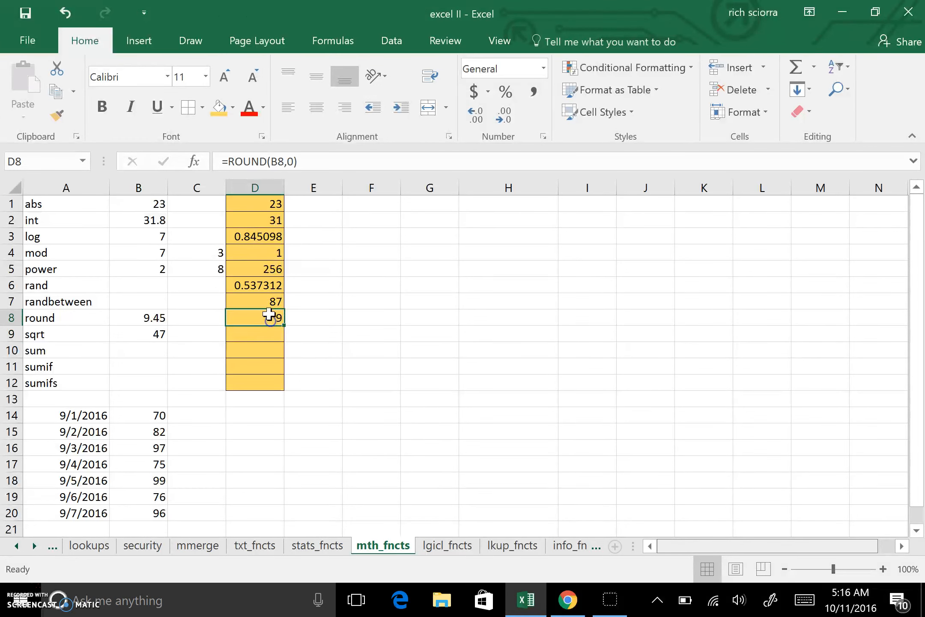
{"action": "double_click", "coordinate": [290, 162]}
{"action": "type", "text": "1"}
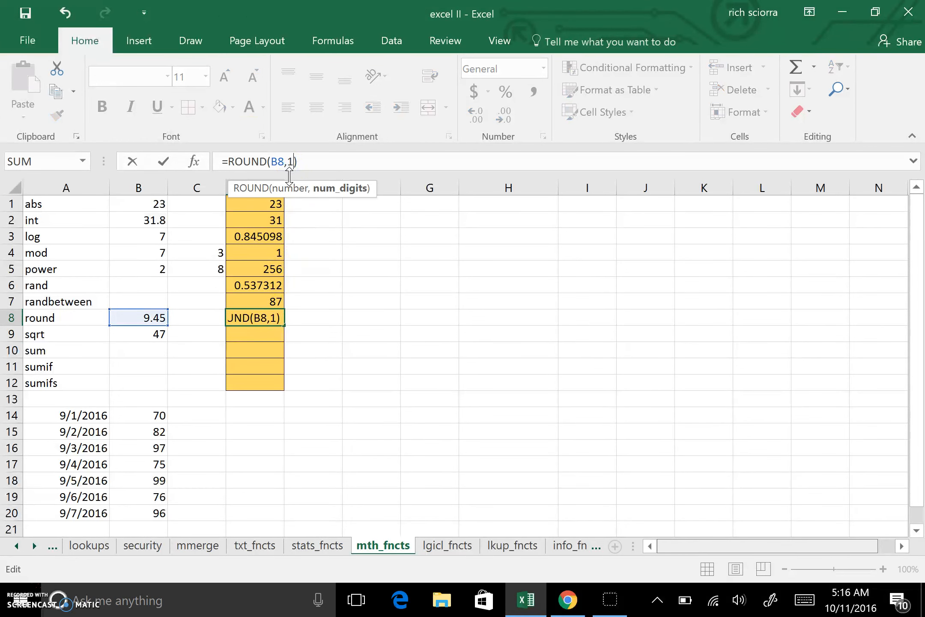
{"action": "key", "text": "Return"}
{"action": "left_click", "coordinate": [270, 318]}
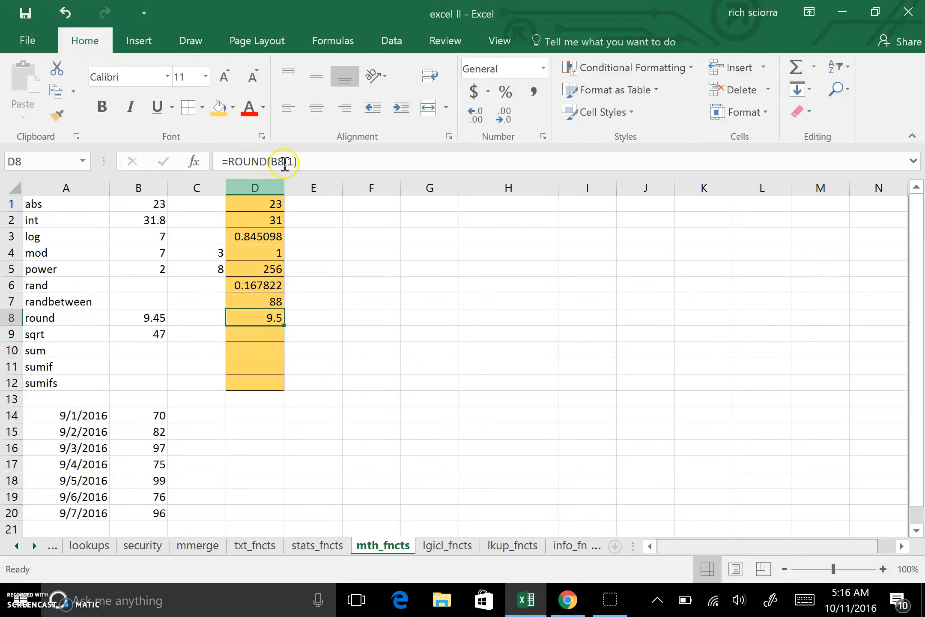
- Change the number of digits in the D8 ROUND formula to 2 and compare it with B8
{"action": "double_click", "coordinate": [291, 161]}
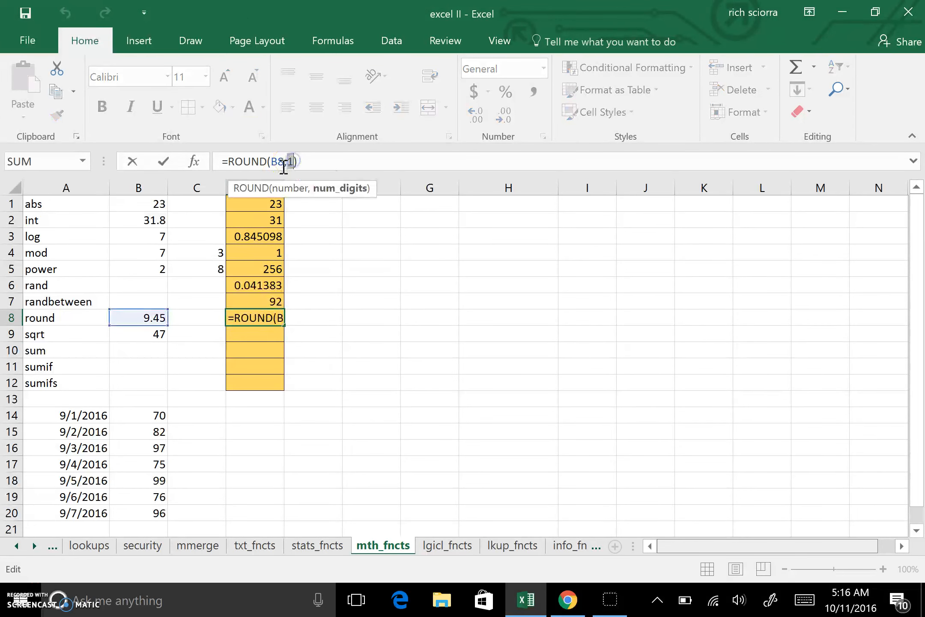
{"action": "type", "text": "2"}
{"action": "key", "text": "Return"}
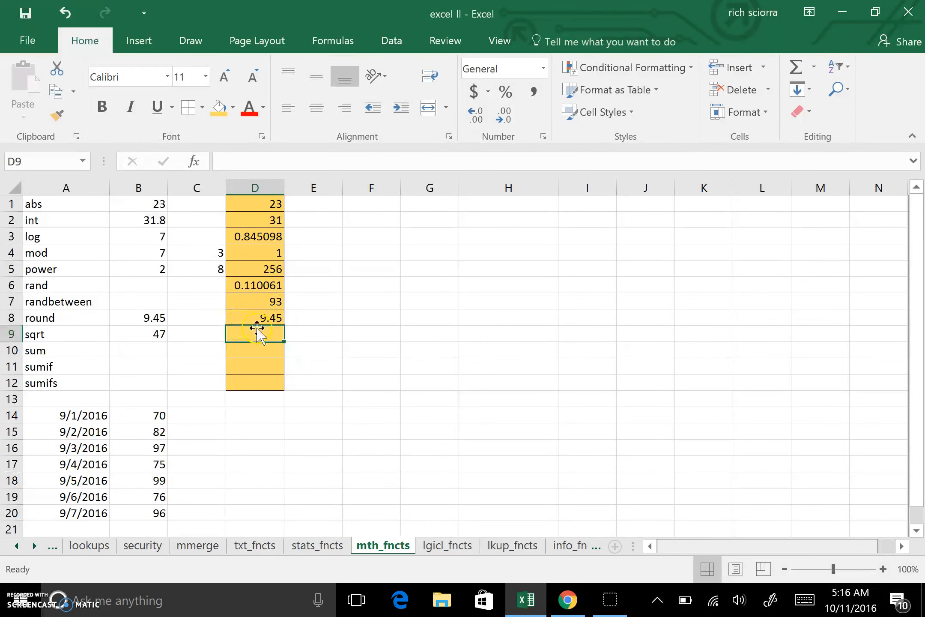
{"action": "left_click", "coordinate": [152, 317]}
{"action": "left_click", "coordinate": [153, 315]}
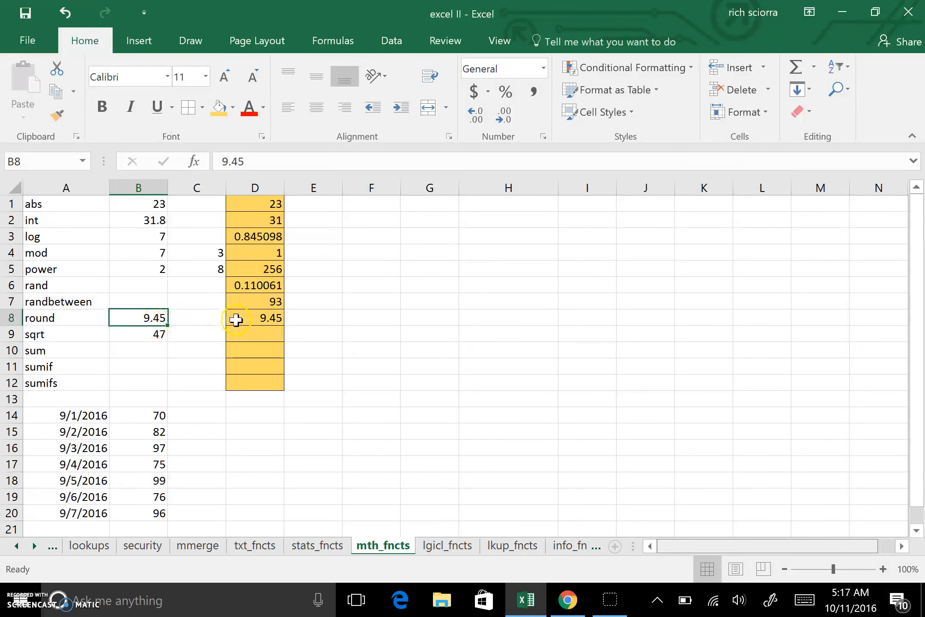
- Set the number of digits in the D8 ROUND formula back to 1
{"action": "left_click", "coordinate": [256, 320]}
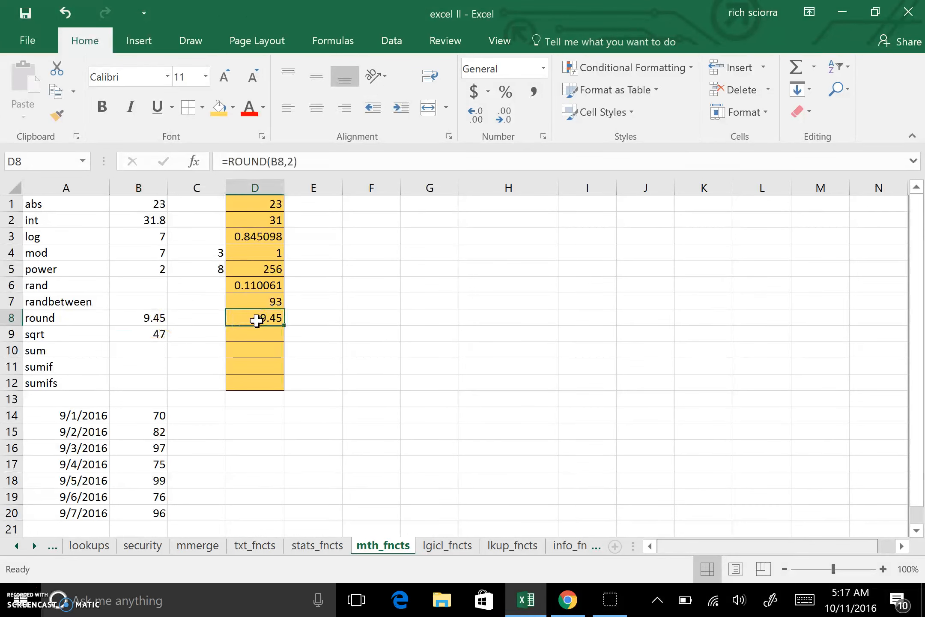
{"action": "double_click", "coordinate": [291, 162]}
{"action": "type", "text": "1"}
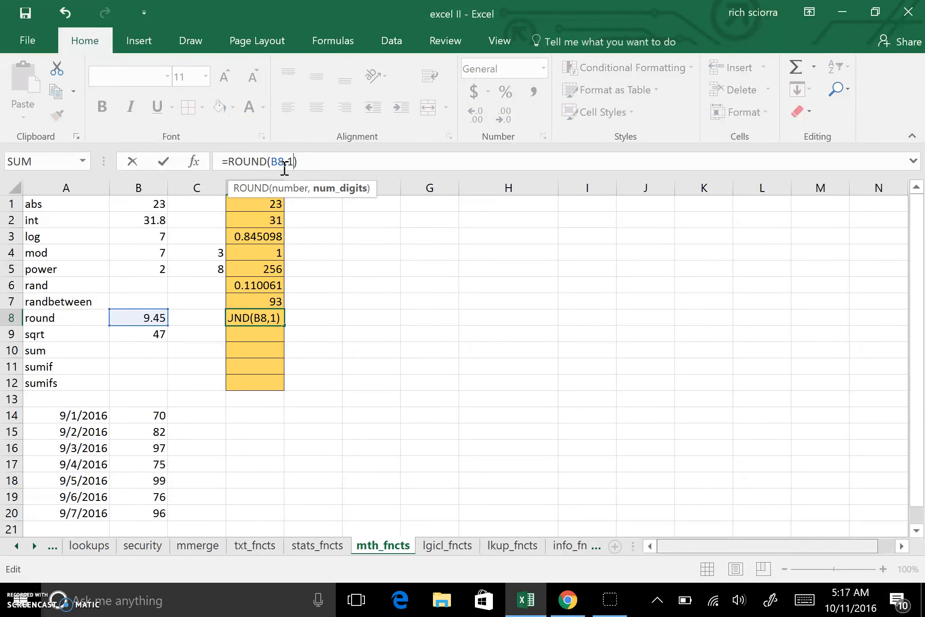
{"action": "key", "text": "Return"}
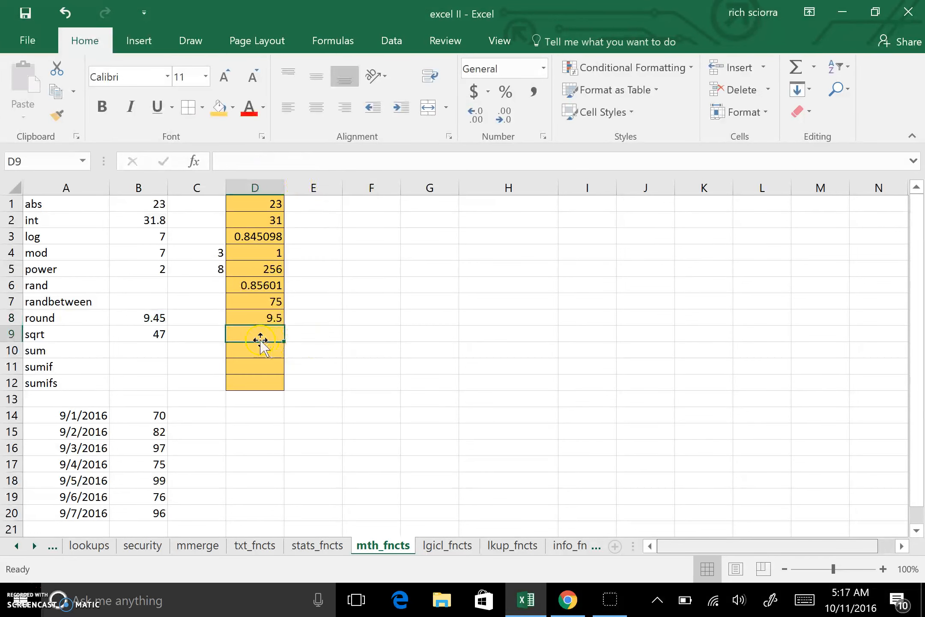
- Recalculate the sheet twice to refresh the random values in the rand and randbetween rows
{"action": "key", "text": "F9"}
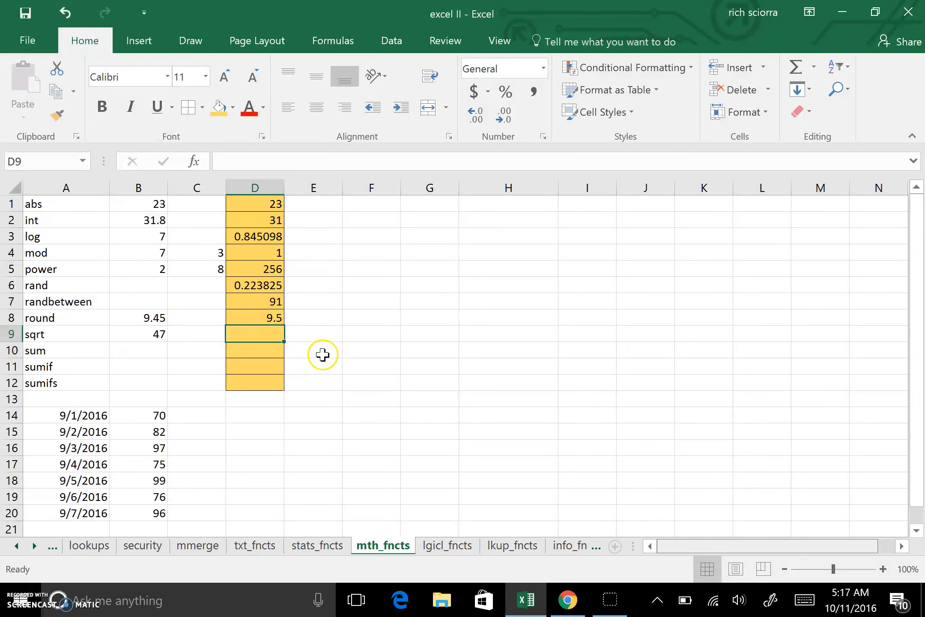
{"action": "key", "text": "F9"}
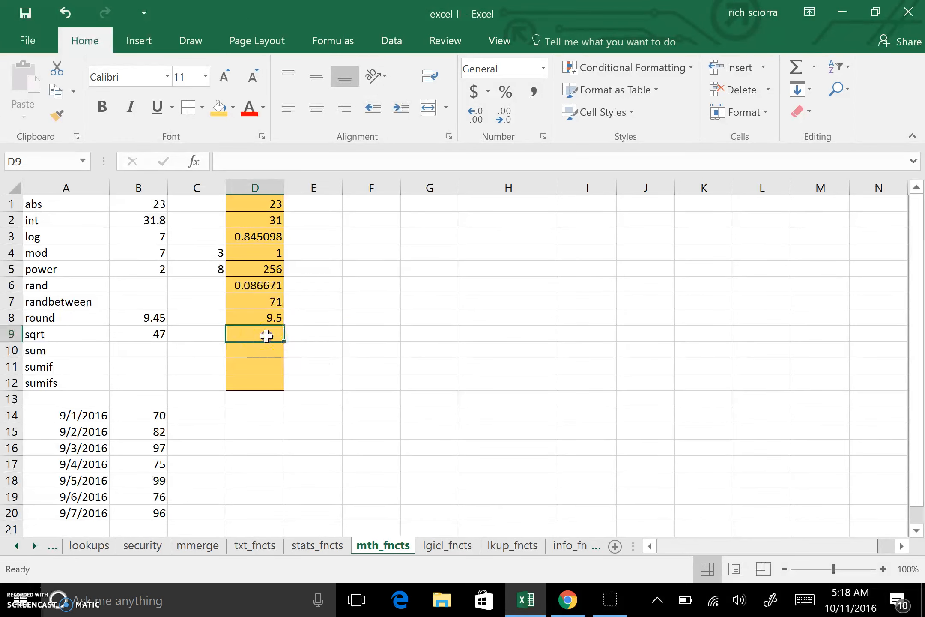
- Enter a SQRT formula in cell D9 that takes the square root of B9
{"action": "type", "text": "="}
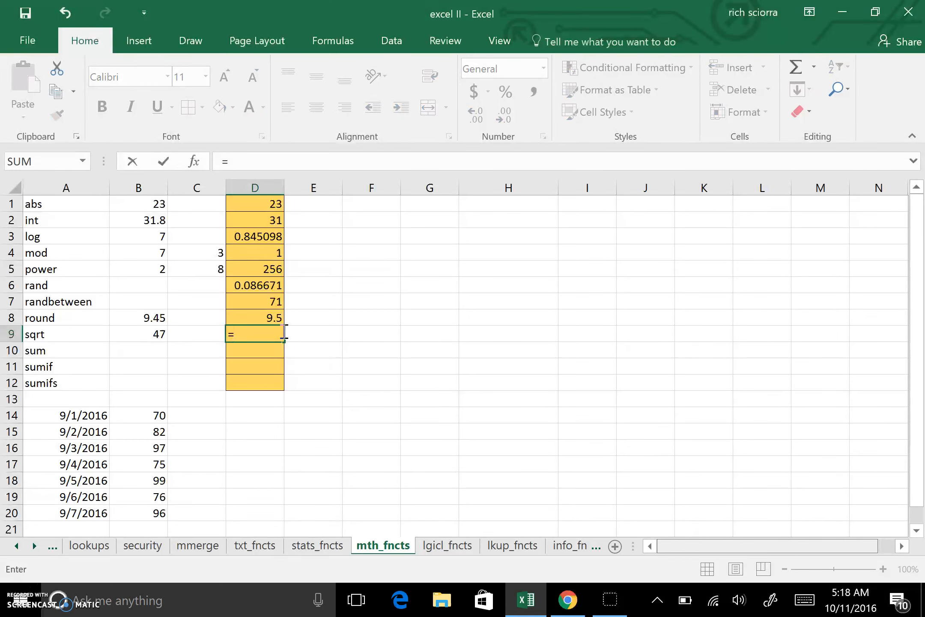
{"action": "type", "text": "sqrt"}
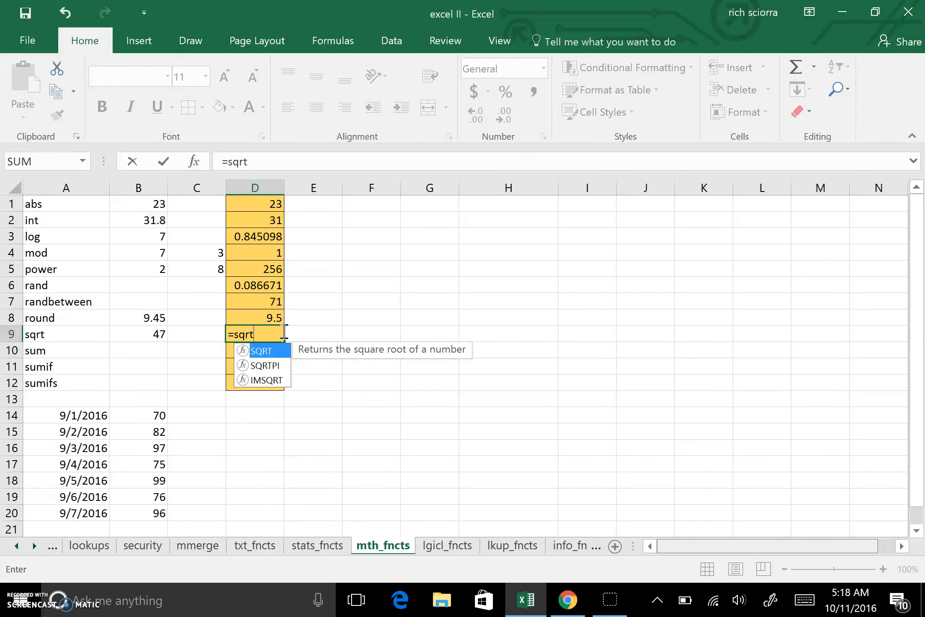
{"action": "double_click", "coordinate": [247, 351]}
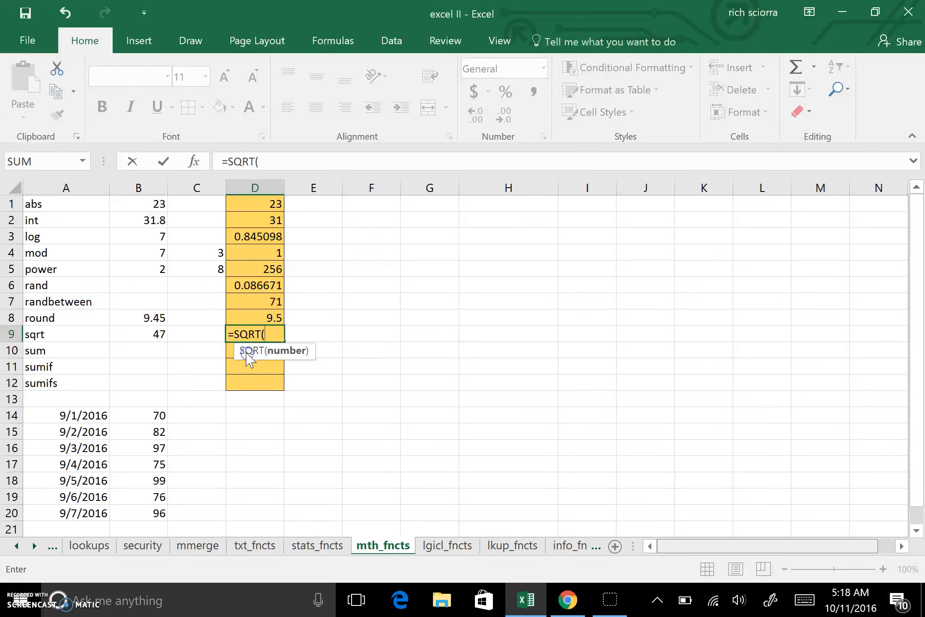
{"action": "left_click", "coordinate": [156, 334]}
{"action": "key", "text": "Return"}
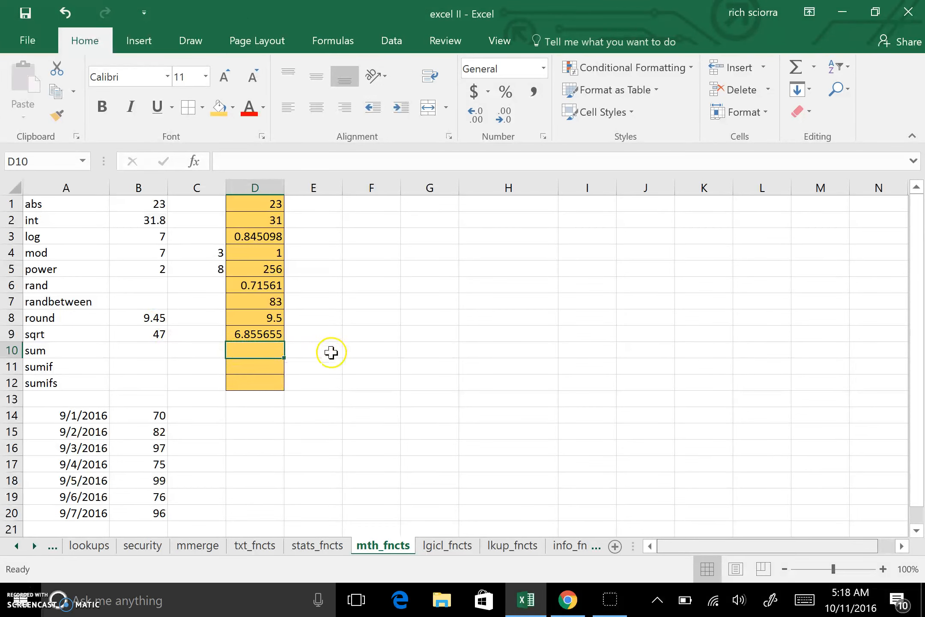
- Enter a SUM formula in cell D10 that adds the range B14:B20
{"action": "type", "text": "="}
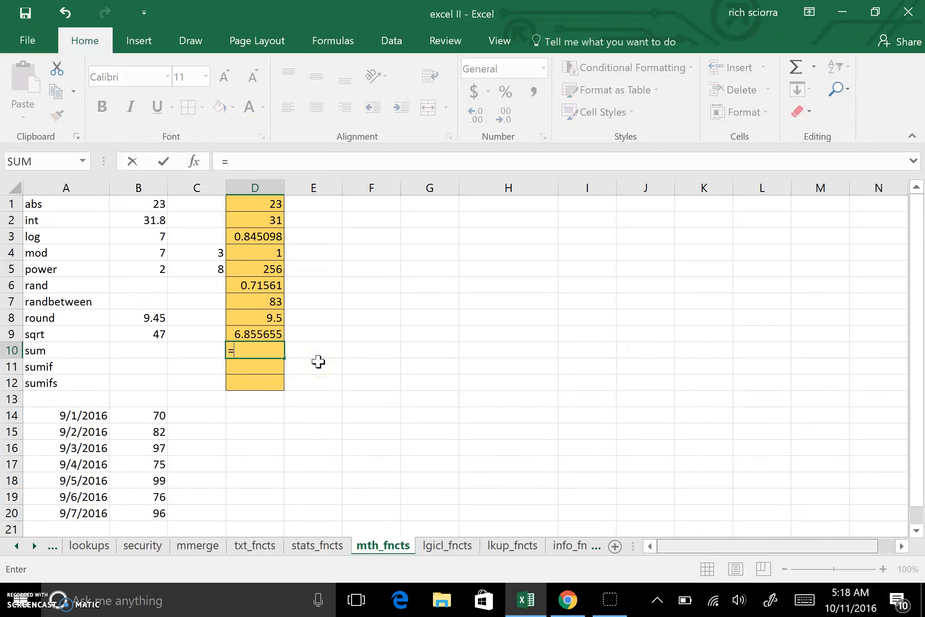
{"action": "type", "text": "sum"}
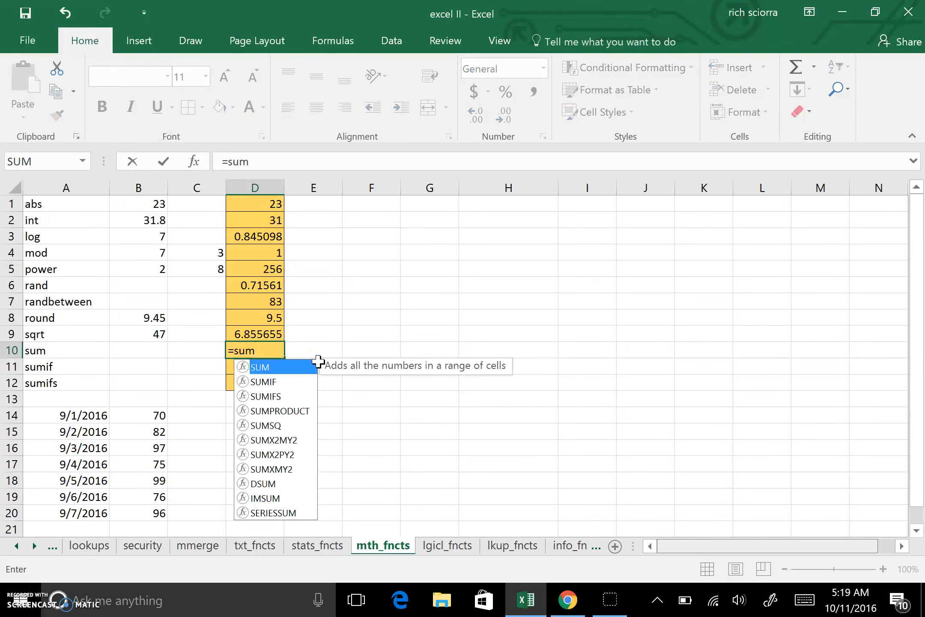
{"action": "type", "text": "("}
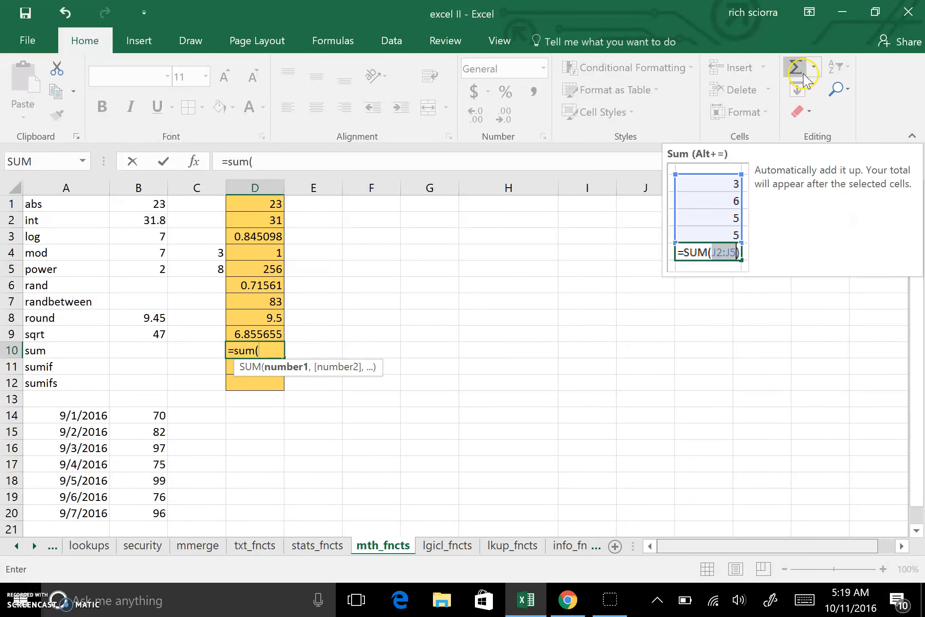
{"action": "left_click_drag", "start_coordinate": [155, 417], "coordinate": [152, 513]}
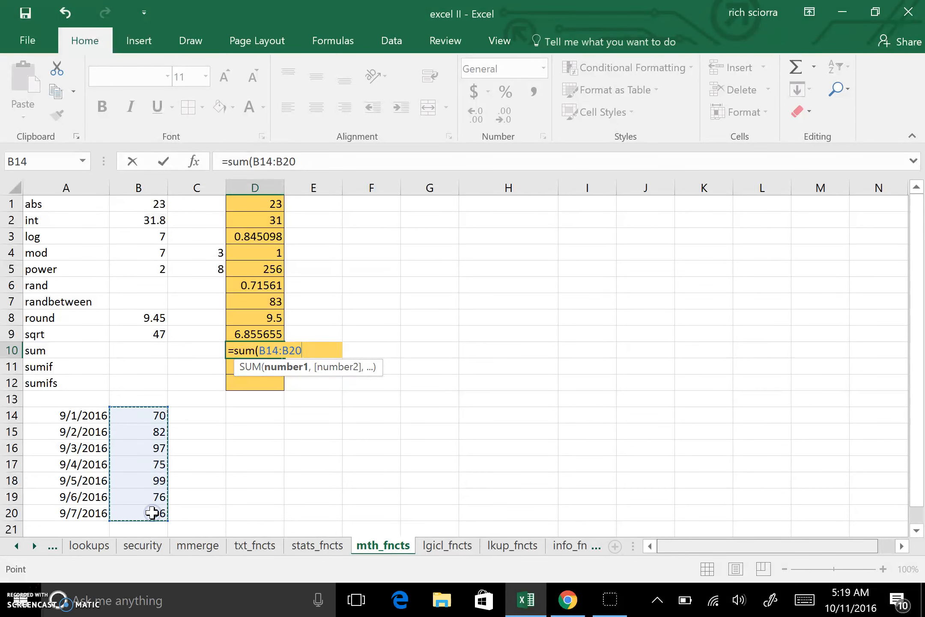
{"action": "key", "text": "Return"}
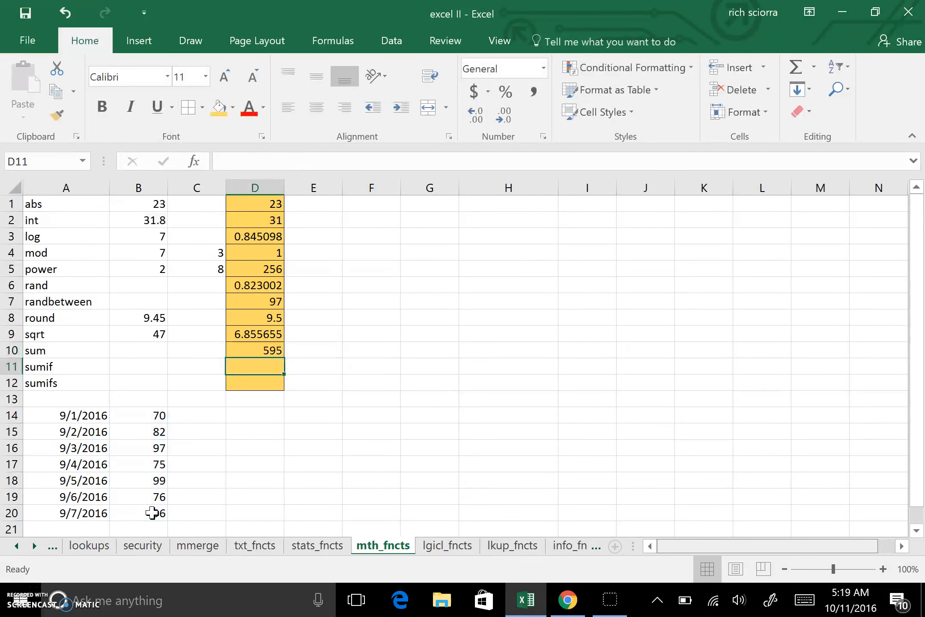
- Enter a SUMIF formula in cell D11 that adds the values in B14:B20 meeting the criterion ">=80"
{"action": "left_click", "coordinate": [157, 513]}
{"action": "type", "text": "=su"}
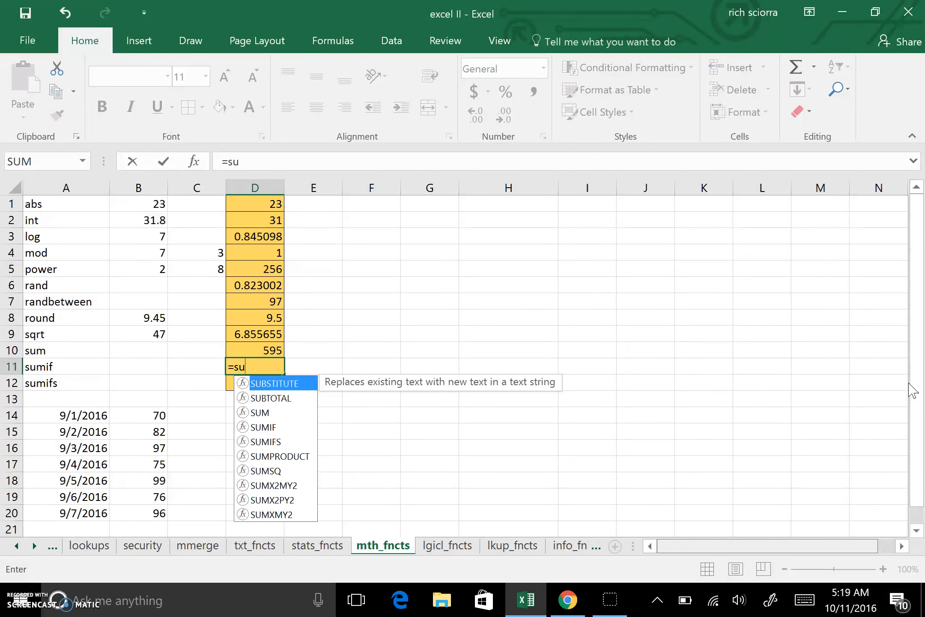
{"action": "type", "text": "mif"}
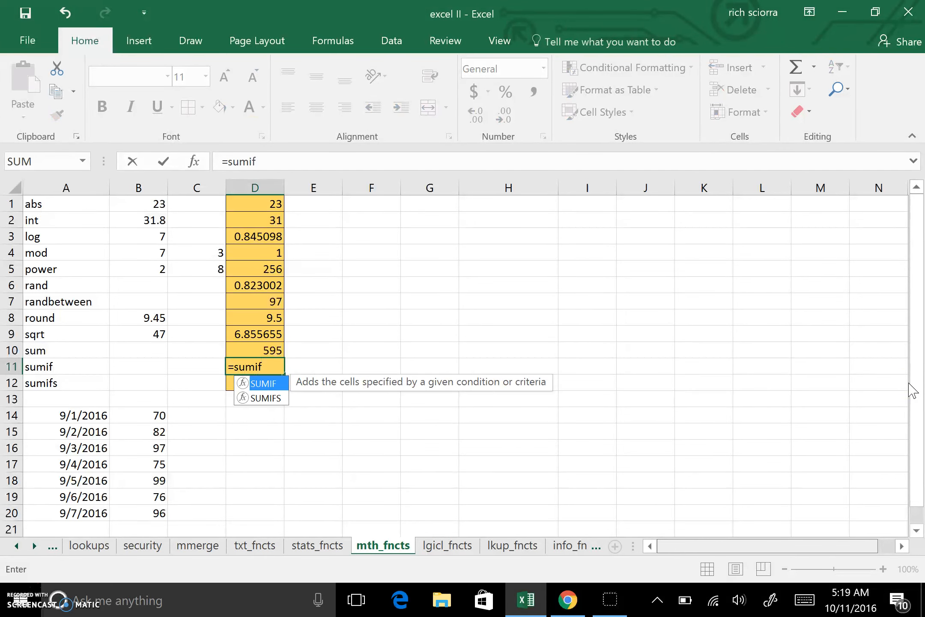
{"action": "double_click", "coordinate": [254, 384]}
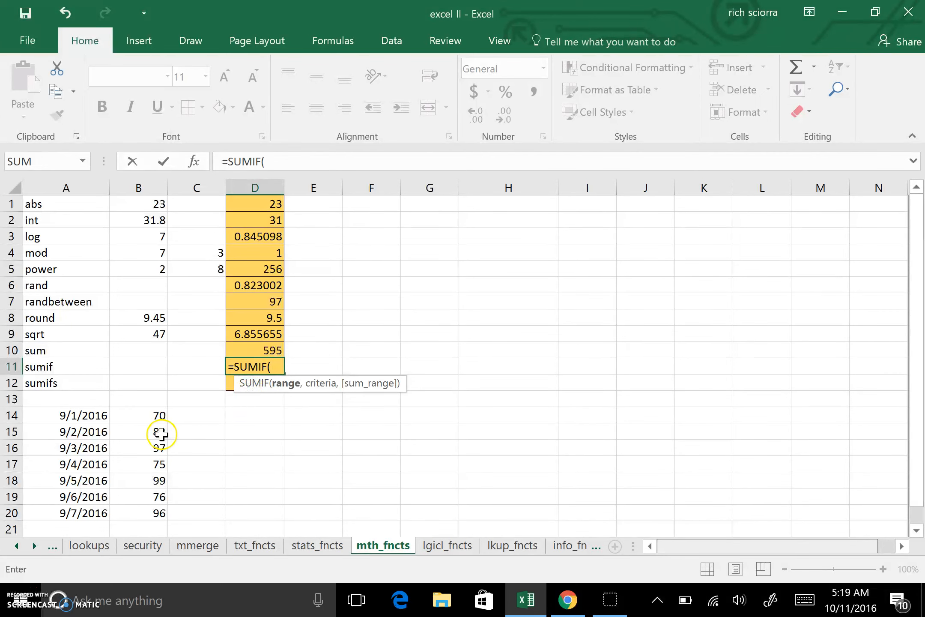
{"action": "left_click_drag", "start_coordinate": [156, 417], "coordinate": [157, 509]}
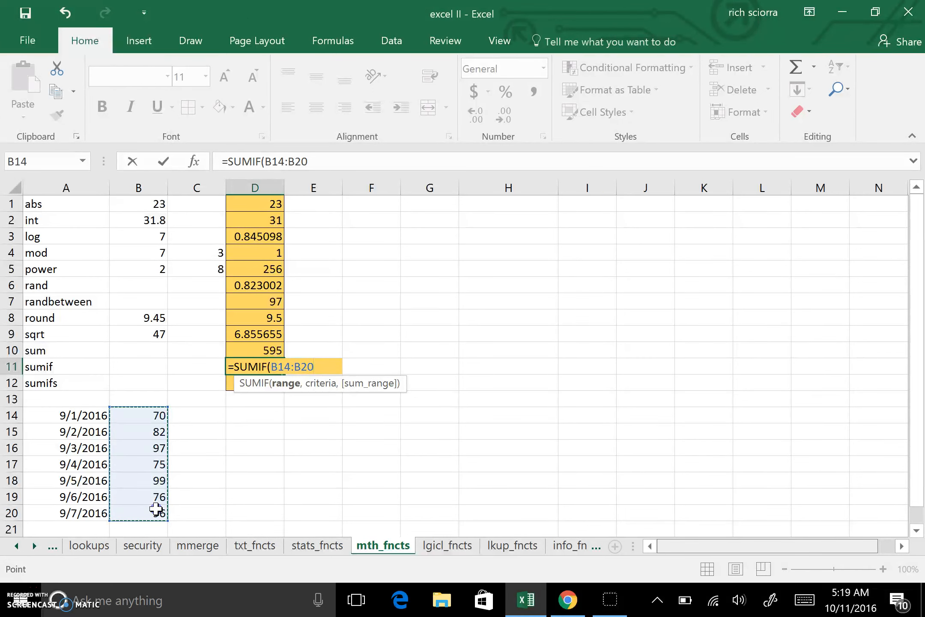
{"action": "type", "text": ",\">="}
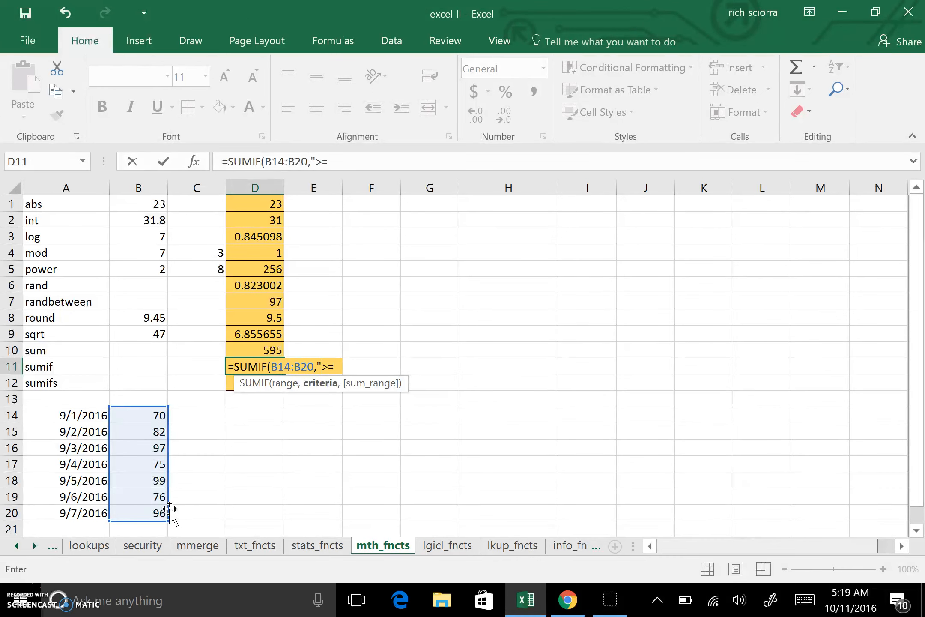
{"action": "type", "text": "0"}
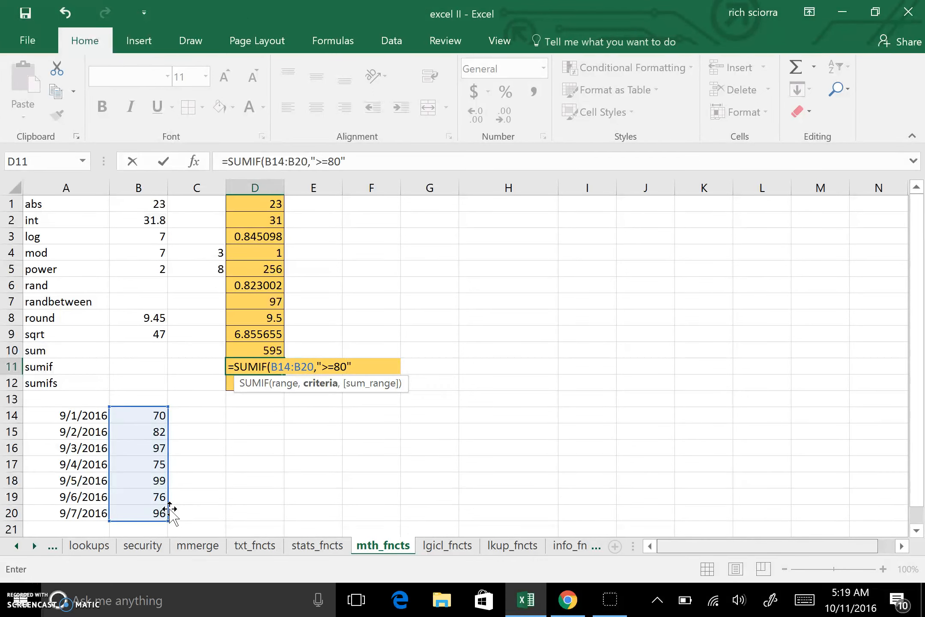
{"action": "key", "text": "Return"}
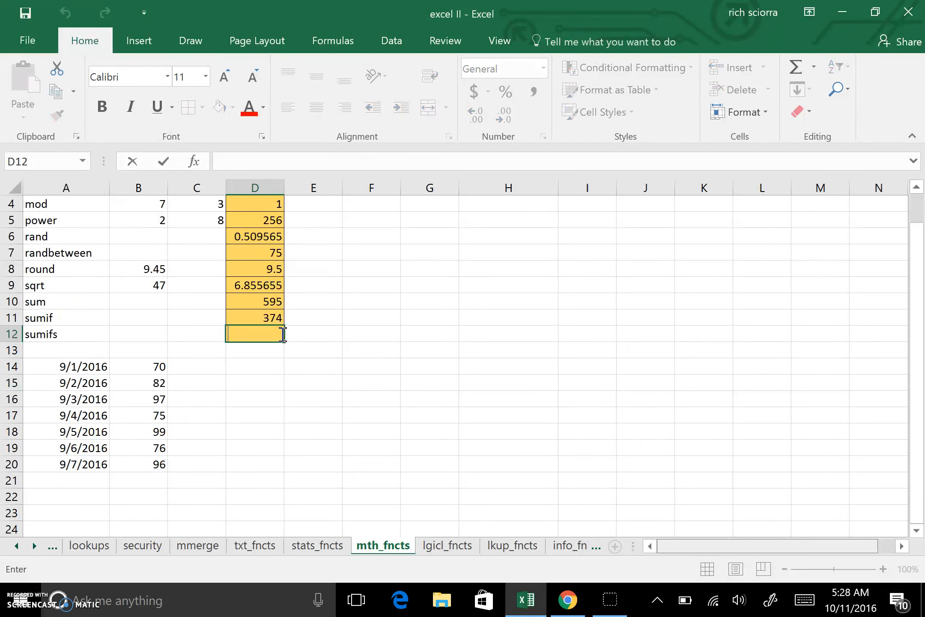
- Start a SUMIFS formula in cell D12 with B14:B20 as the sum range
{"action": "left_click", "coordinate": [231, 336]}
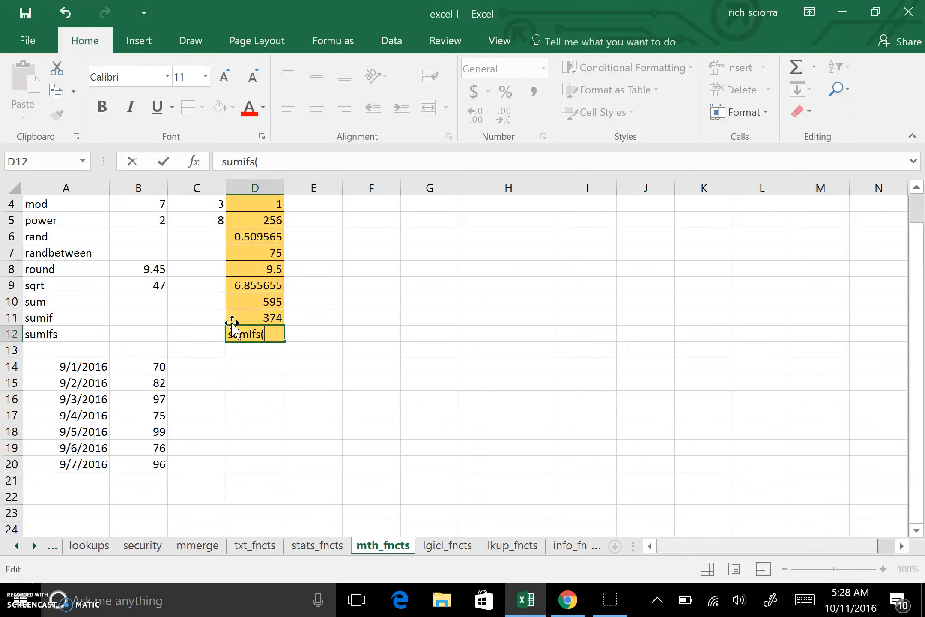
{"action": "left_click", "coordinate": [229, 336]}
{"action": "type", "text": "="}
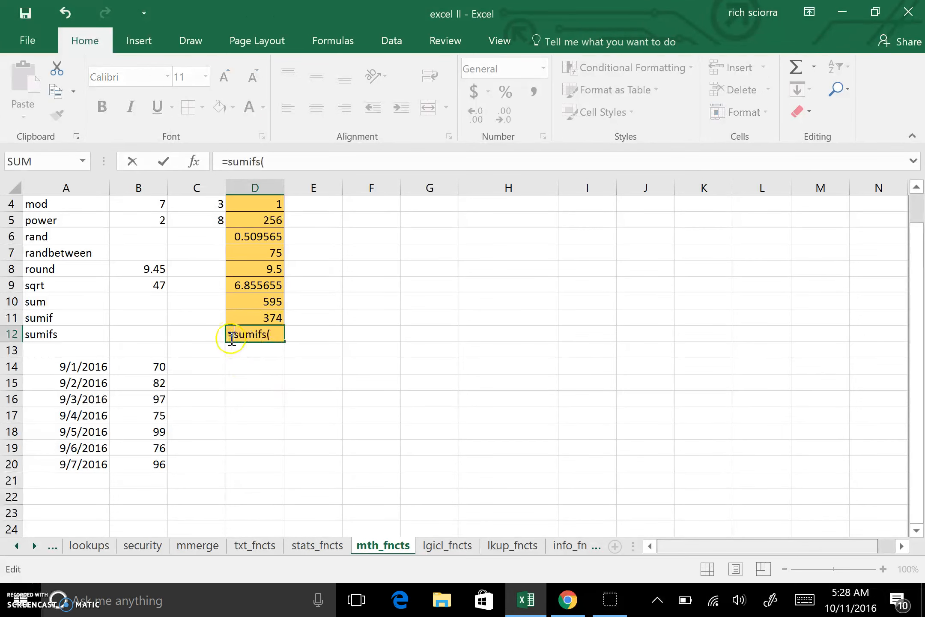
{"action": "left_click", "coordinate": [279, 333]}
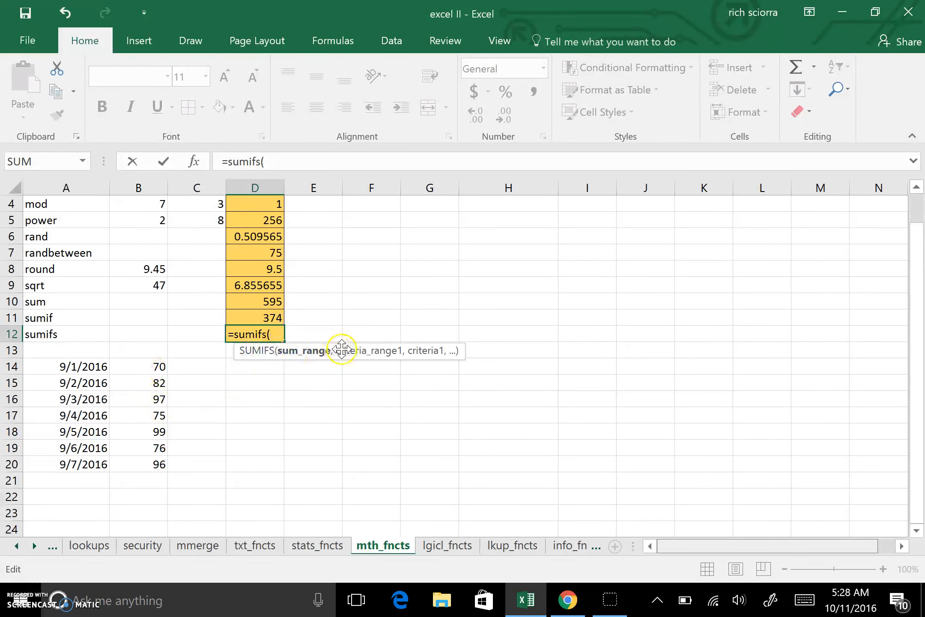
{"action": "left_click_drag", "start_coordinate": [149, 367], "coordinate": [149, 460]}
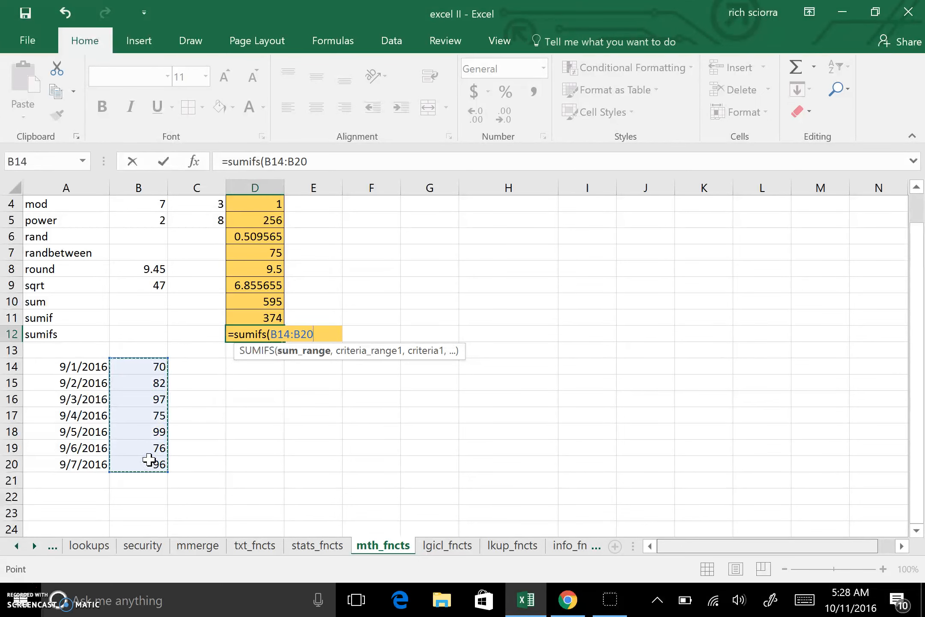
- Add B14:B20 with the criterion ">85" as the first condition of the D12 SUMIFS formula
{"action": "type", "text": ","}
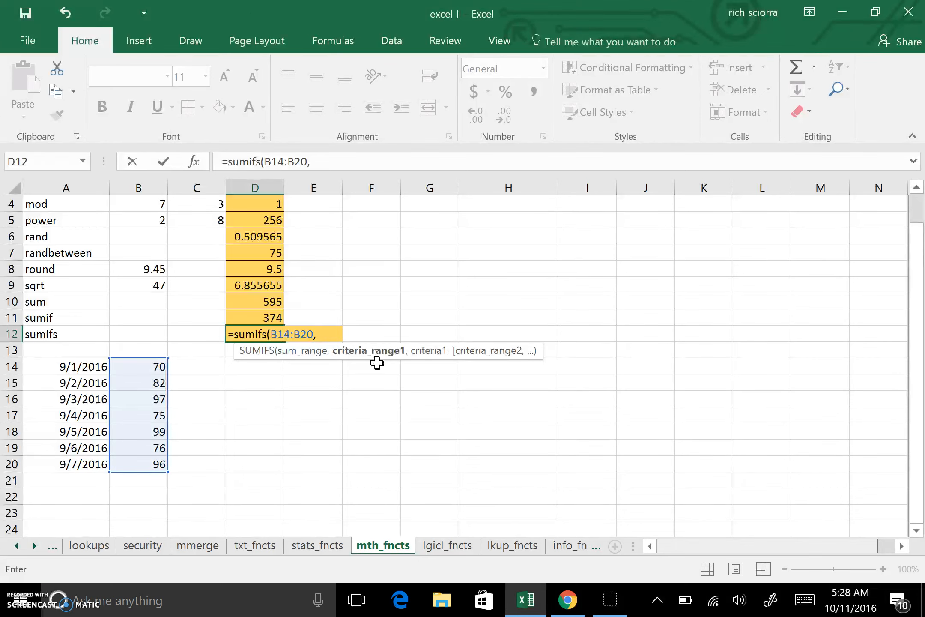
{"action": "left_click", "coordinate": [132, 372]}
{"action": "left_click_drag", "start_coordinate": [138, 388], "coordinate": [148, 462]}
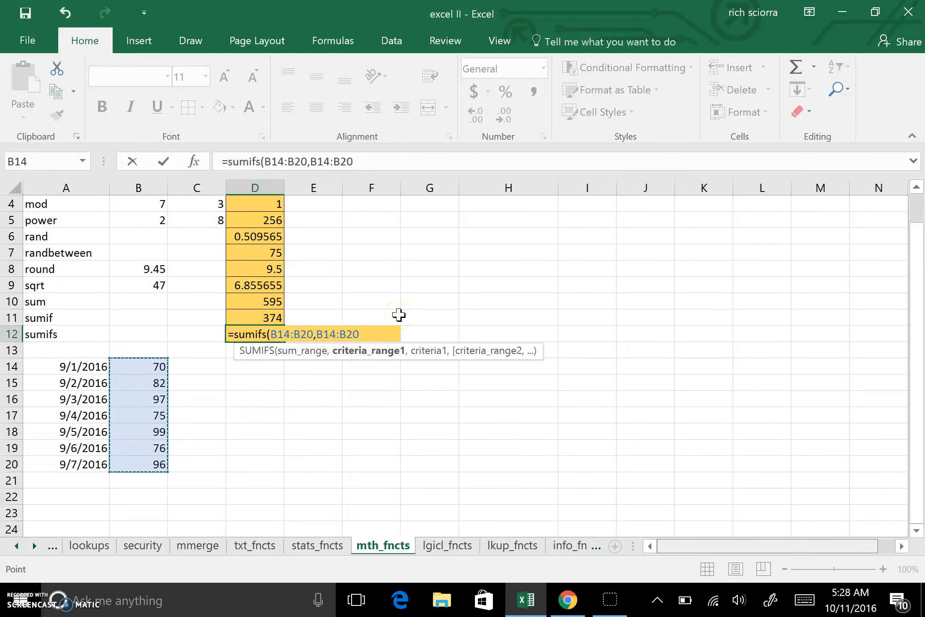
{"action": "type", "text": ","}
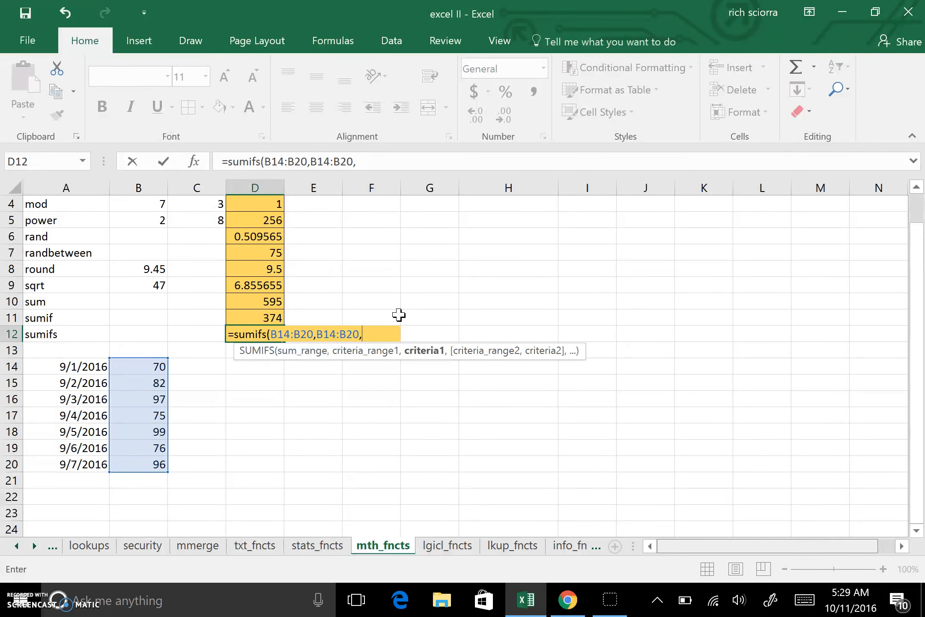
{"action": "type", "text": "\">85\","}
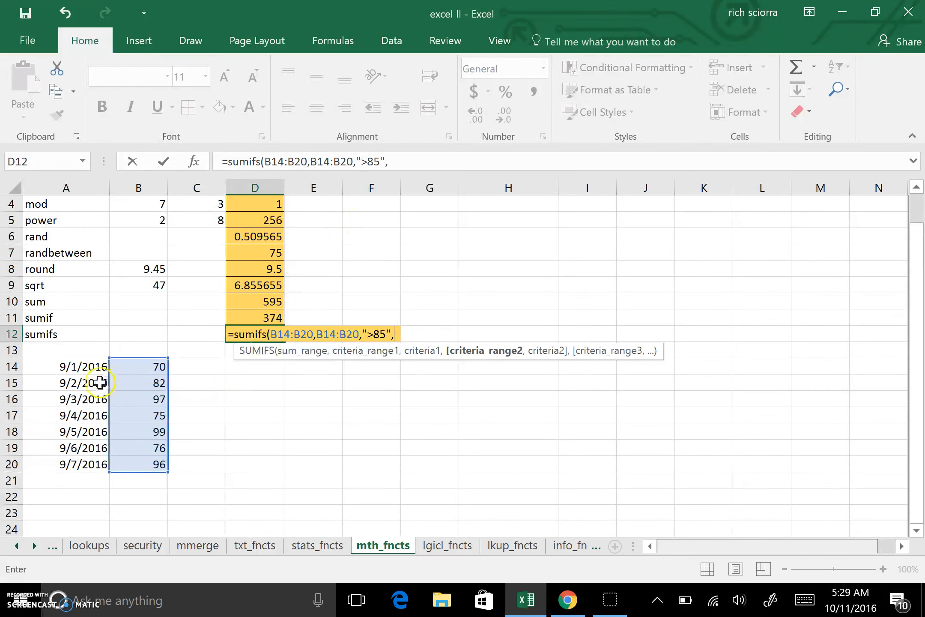
- Add A14:A20 with the criterion ">=9/5/2016" as the second condition of the D12 SUMIFS formula and enter it
{"action": "left_click", "coordinate": [81, 368]}
{"action": "left_click_drag", "start_coordinate": [82, 368], "coordinate": [97, 464]}
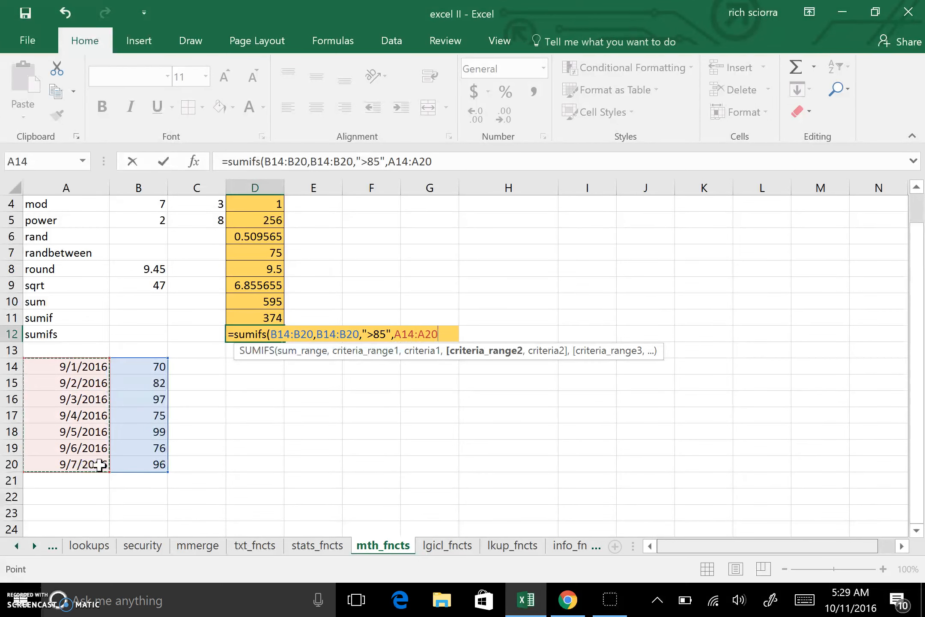
{"action": "type", "text": ",\">="}
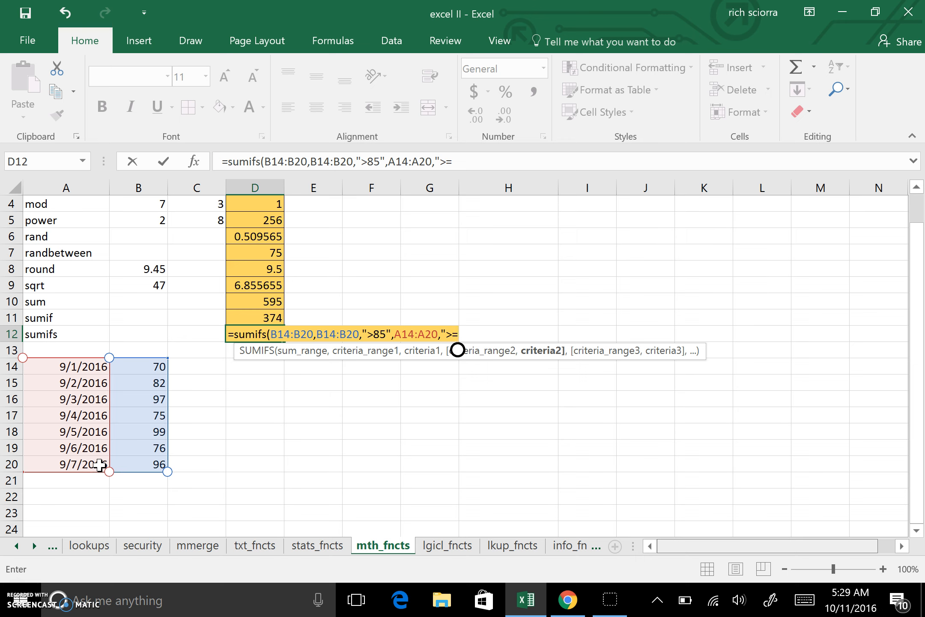
{"action": "type", "text": "9/5/201"}
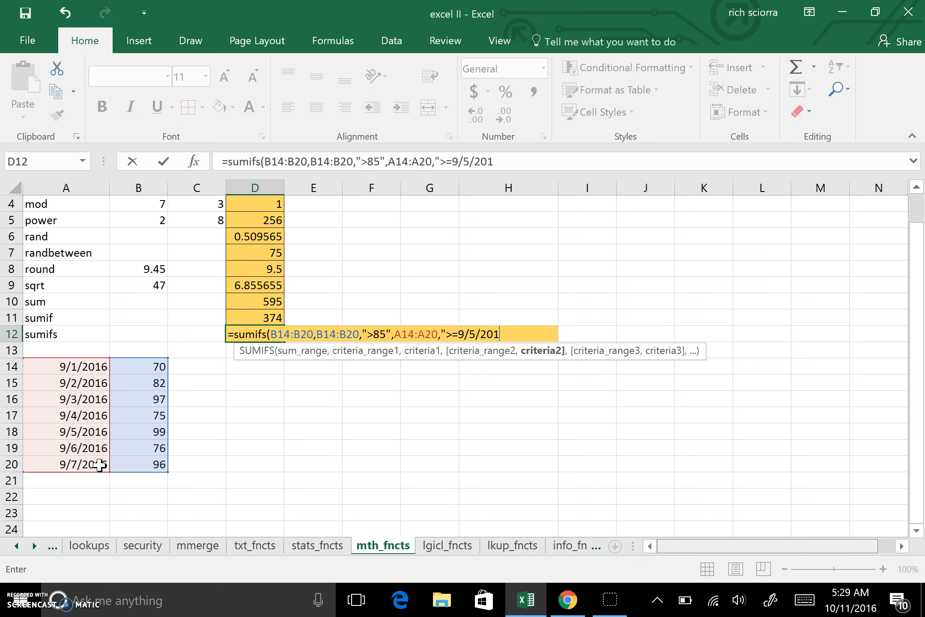
{"action": "type", "text": "6"}
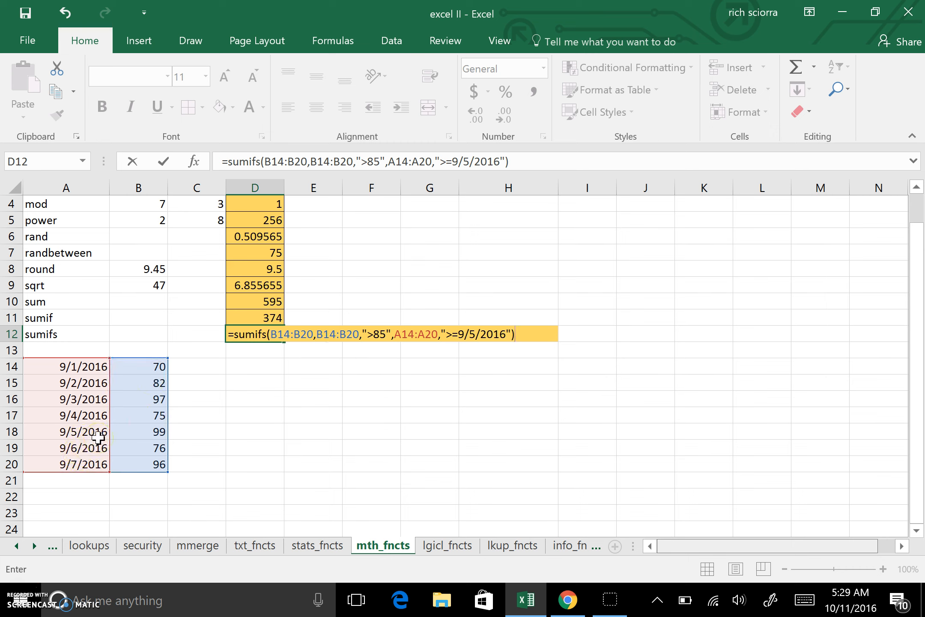
{"action": "key", "text": "Return"}
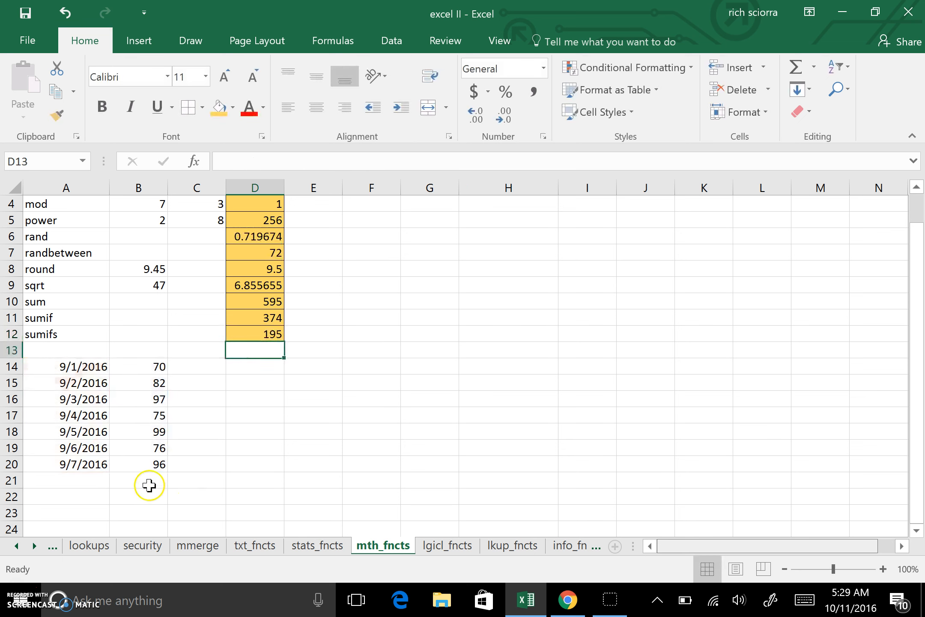
- Check the values in B18, B20 and B16 against the SUMIFS conditions, and review the function list in A1:A12
{"action": "left_click", "coordinate": [157, 435]}
{"action": "left_click", "coordinate": [152, 465]}
{"action": "left_click", "coordinate": [153, 434]}
{"action": "left_click", "coordinate": [149, 465]}
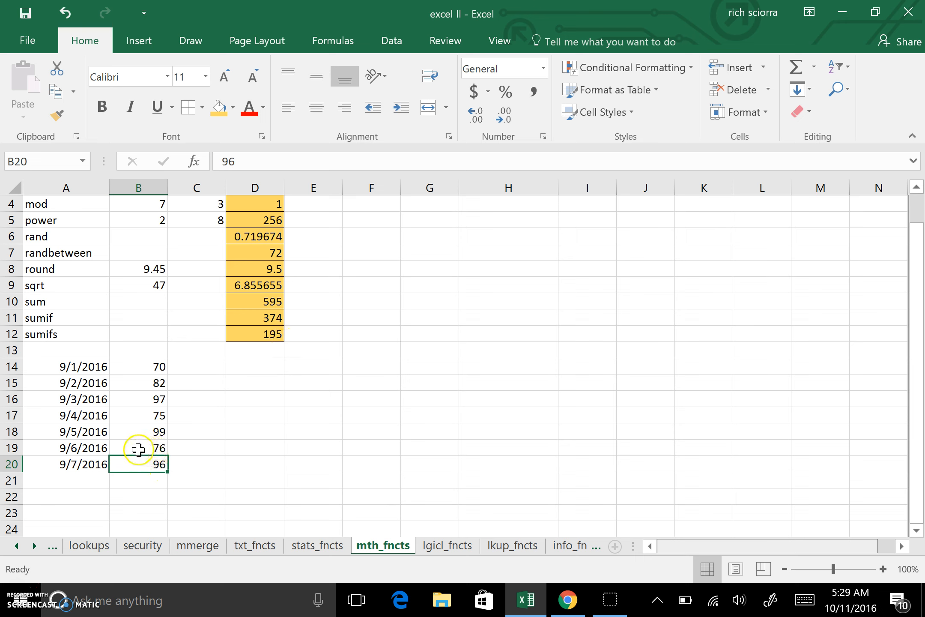
{"action": "left_click", "coordinate": [156, 396]}
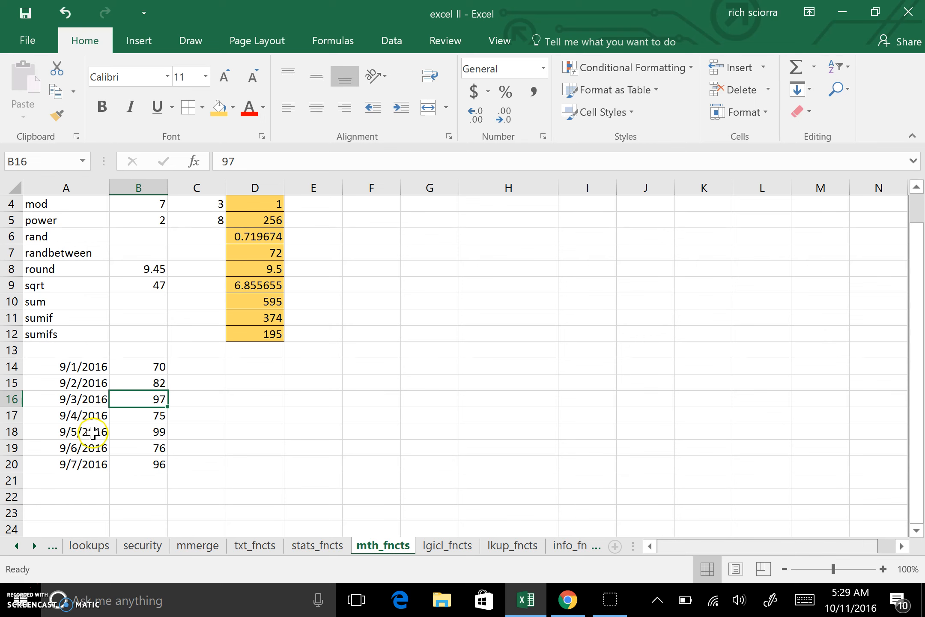
{"action": "scroll", "coordinate": [242, 462], "scroll_direction": "up", "scroll_amount": 1}
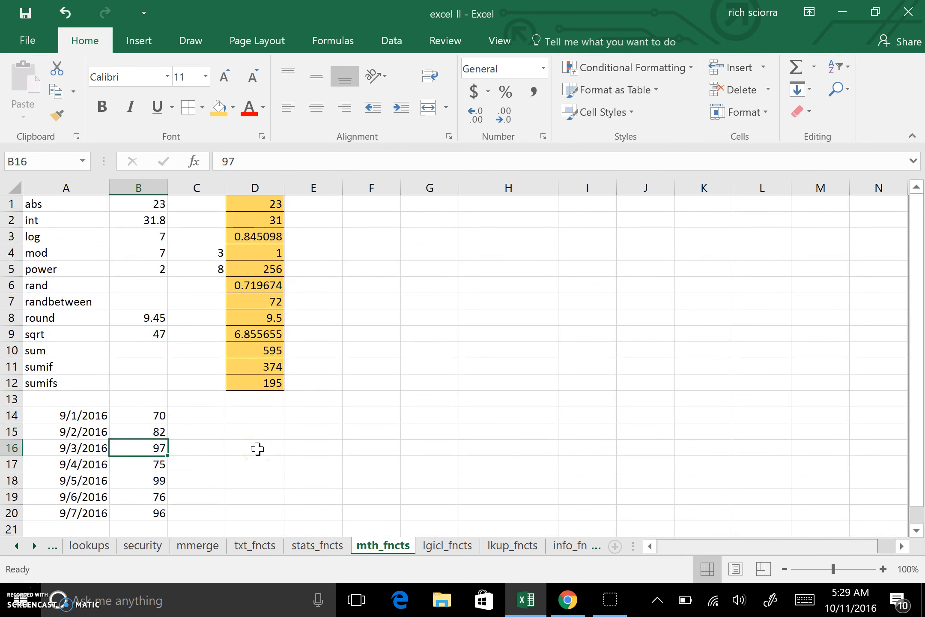
{"action": "left_click_drag", "start_coordinate": [75, 204], "coordinate": [73, 382]}
{"action": "left_click", "coordinate": [280, 464]}
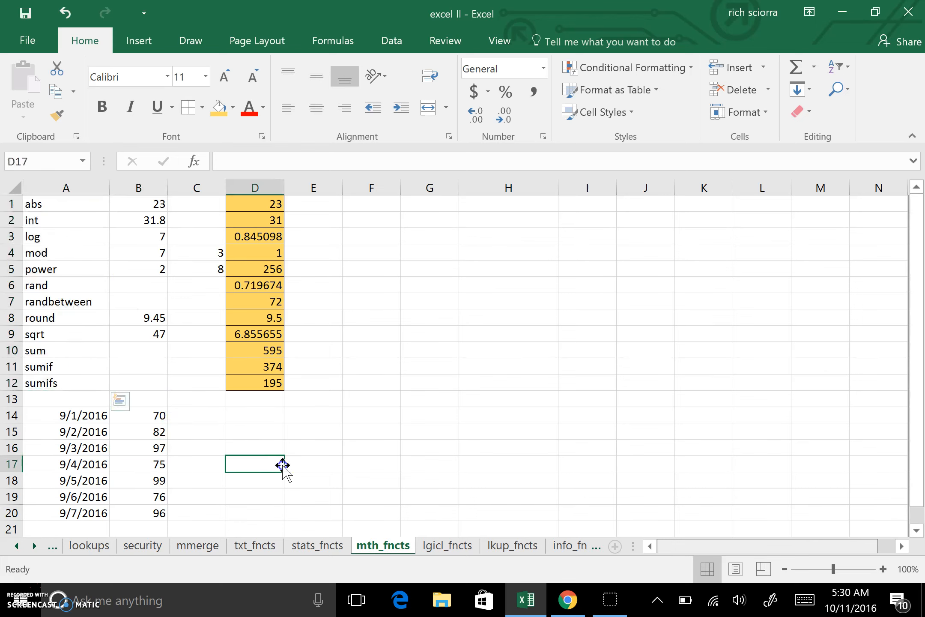